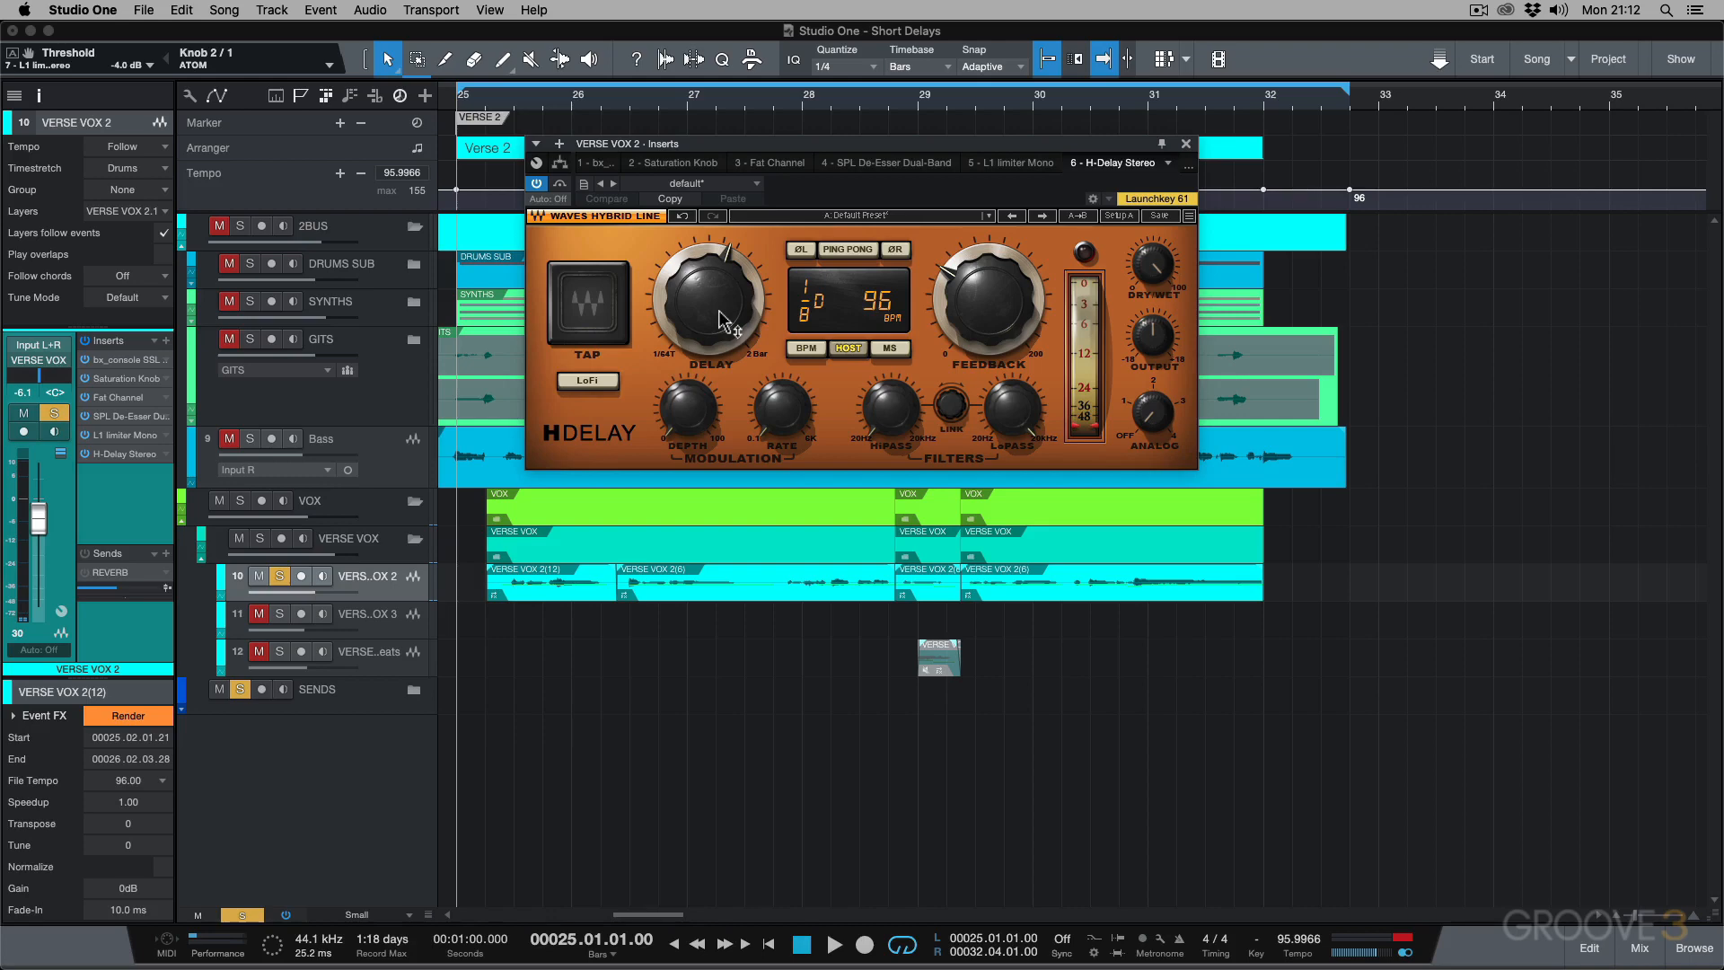
Audition the verse vocal, then set H-Delay's delay time to 1/32, feedback to 23 and dry/wet mix to 35.
key(space)
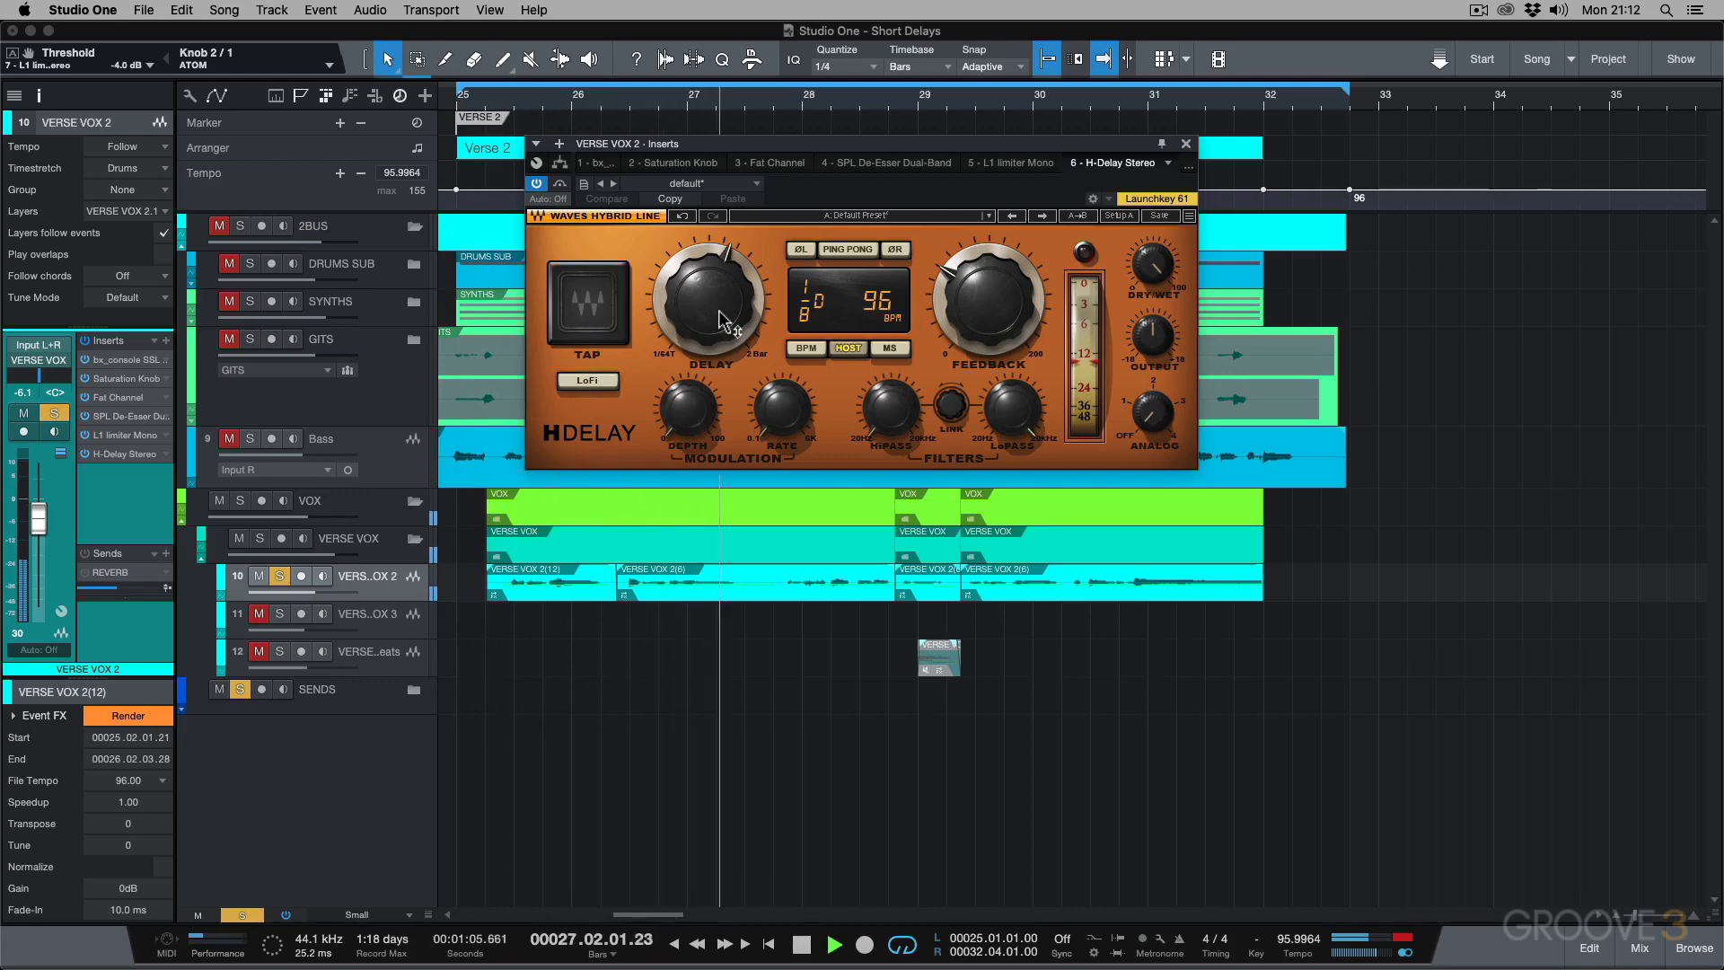
key(space)
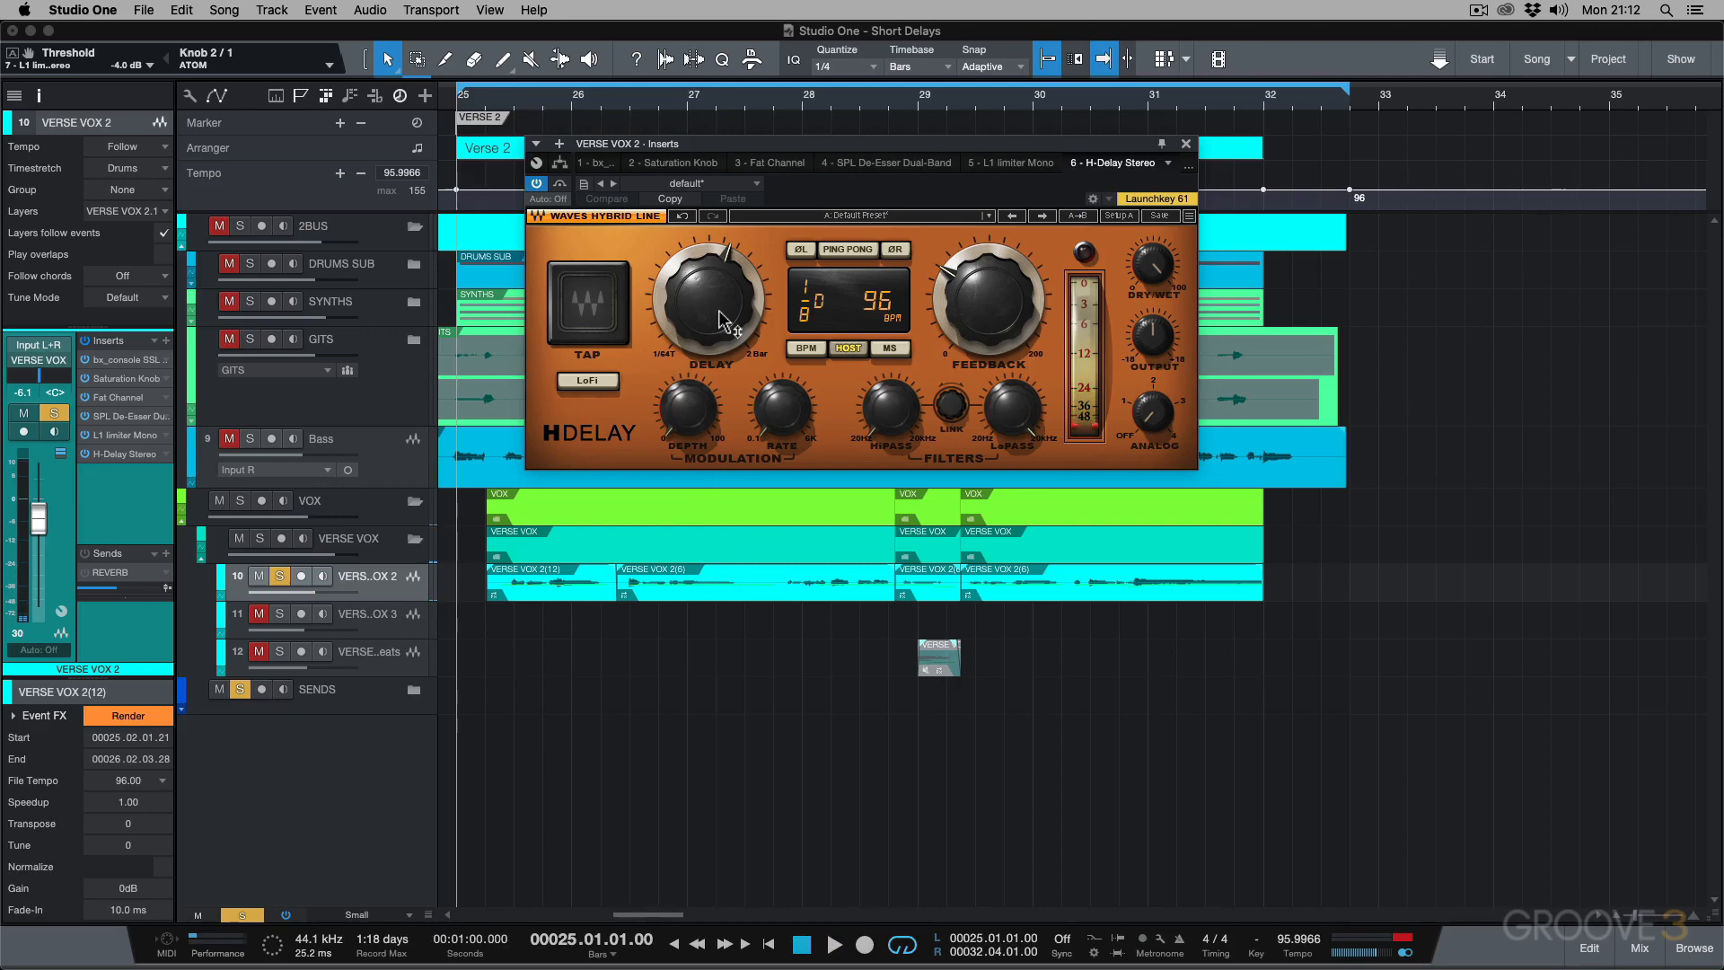
click(724, 321)
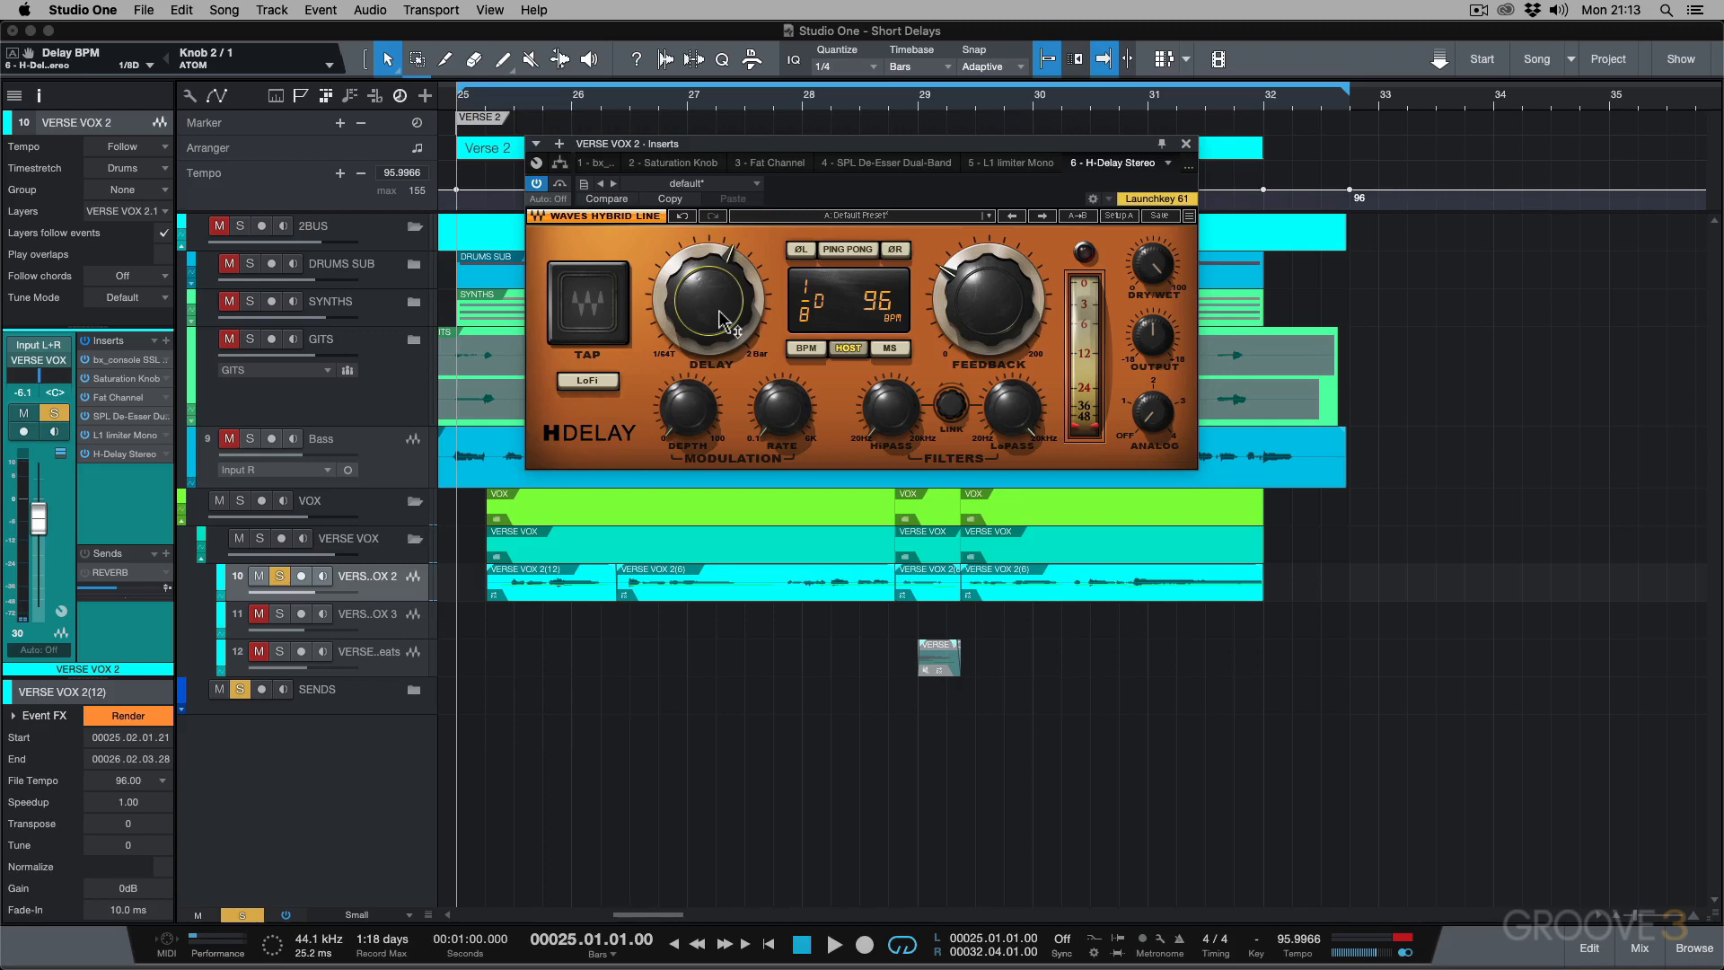
drag(724, 322, 723, 384)
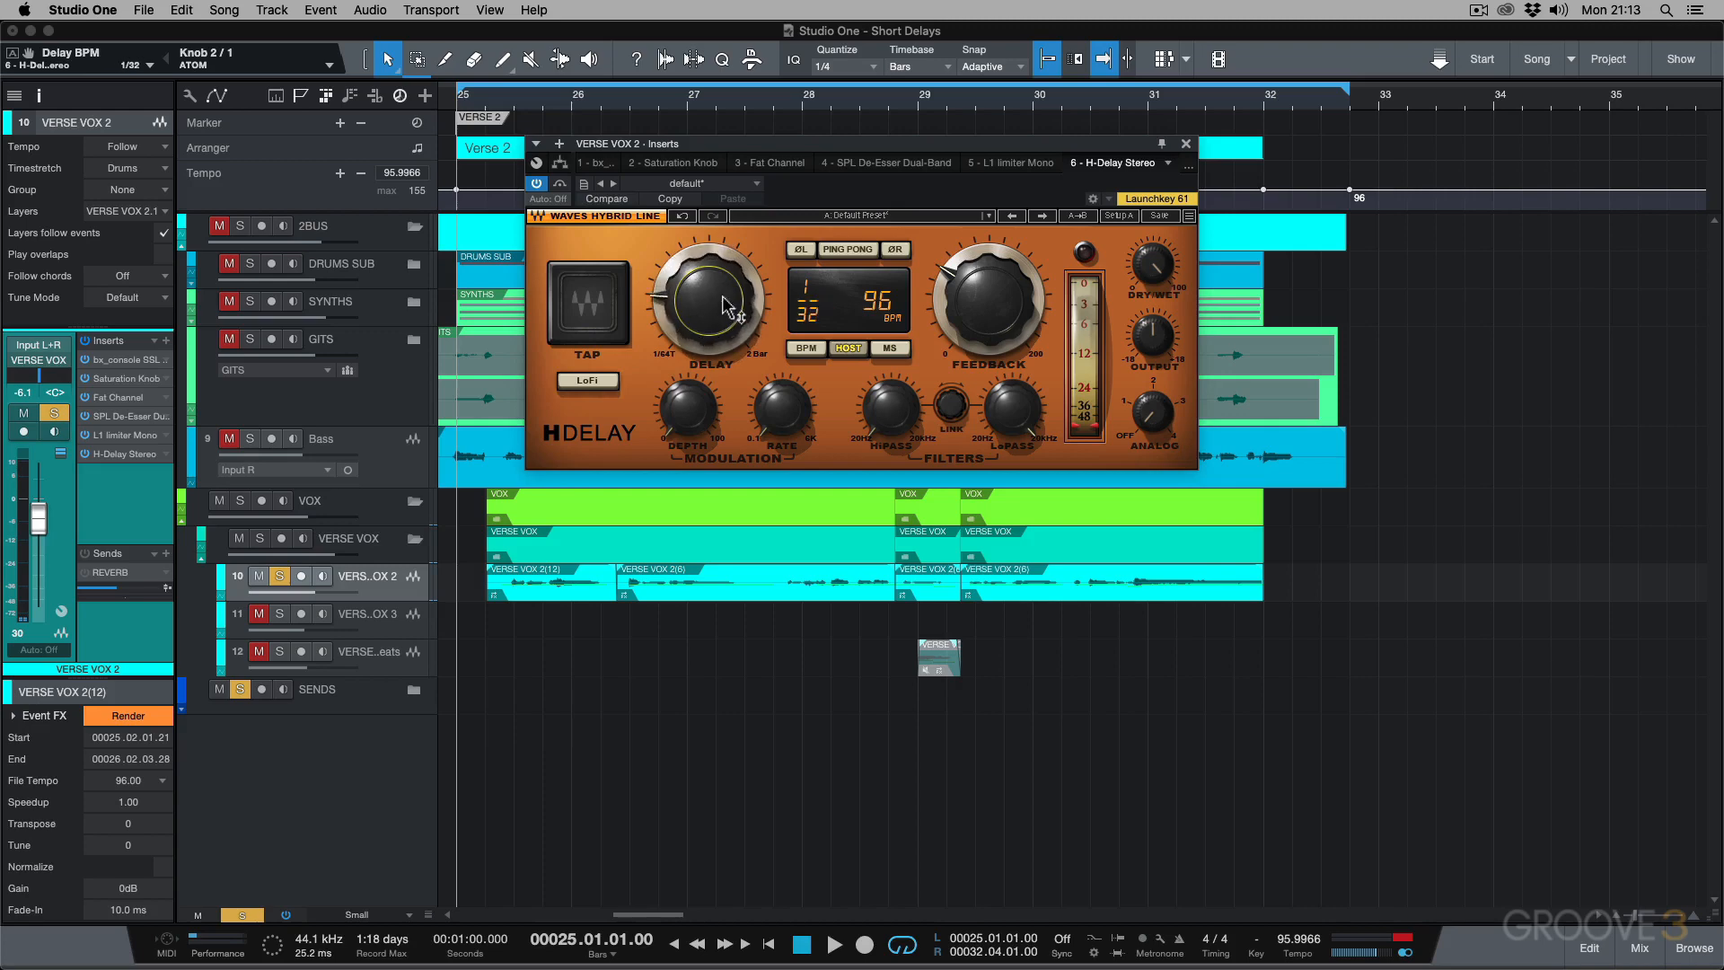
drag(986, 301, 986, 339)
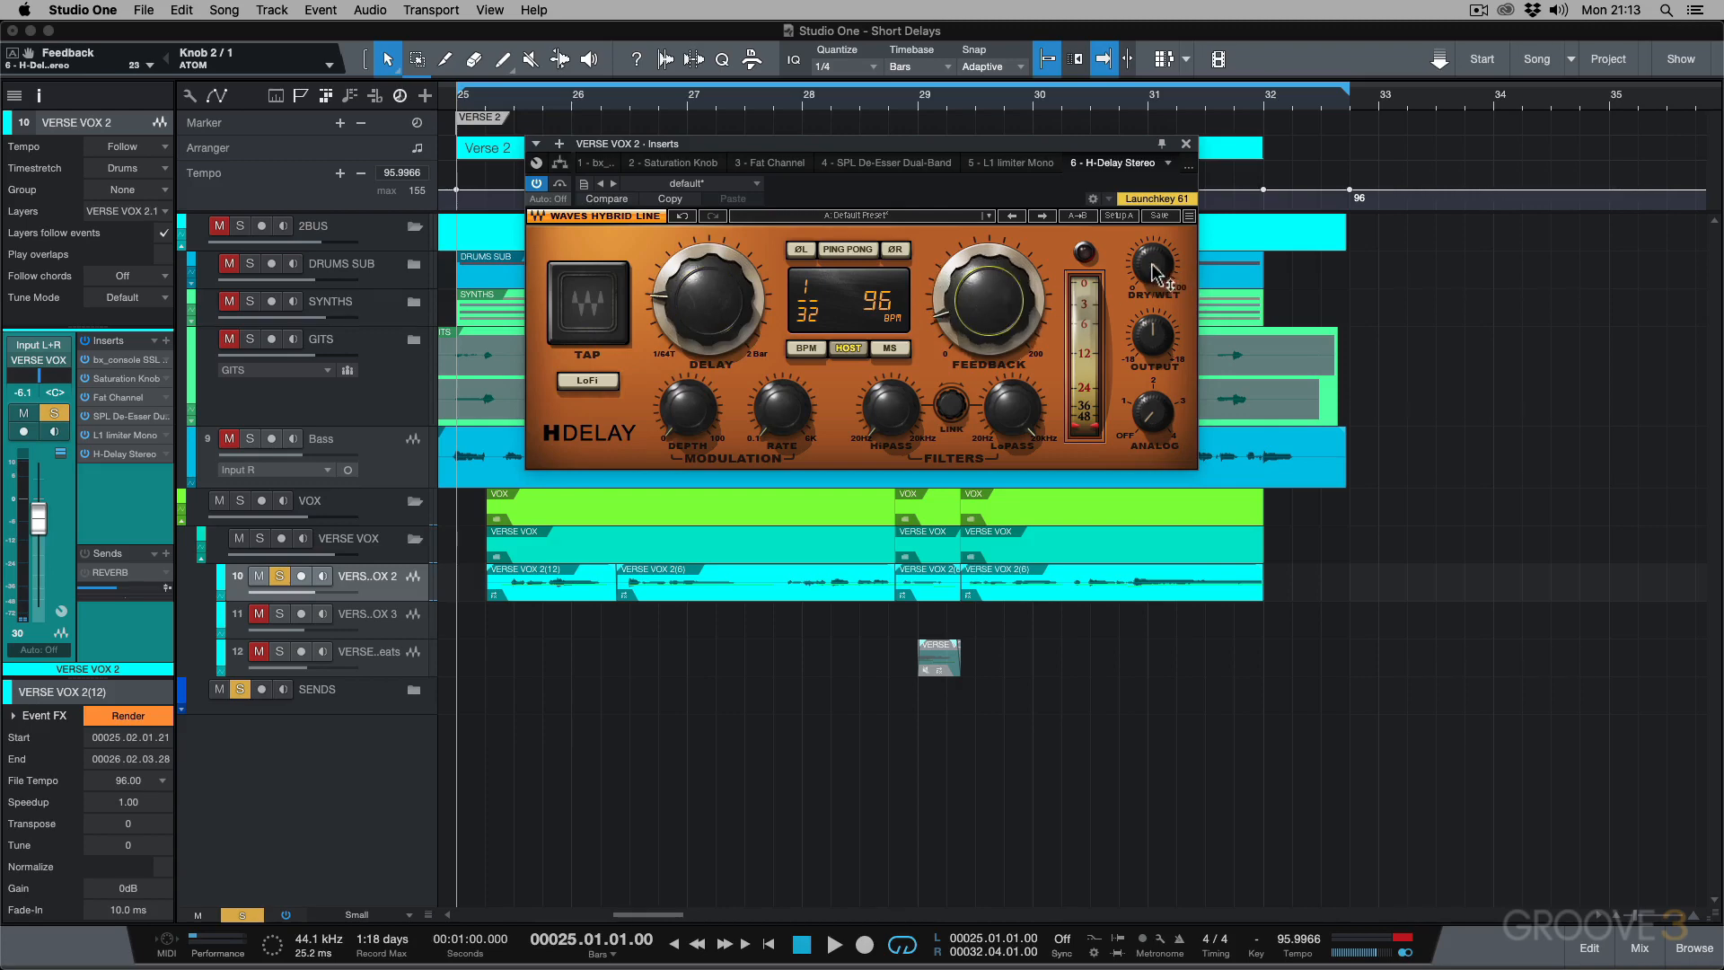
drag(1152, 265, 1153, 251)
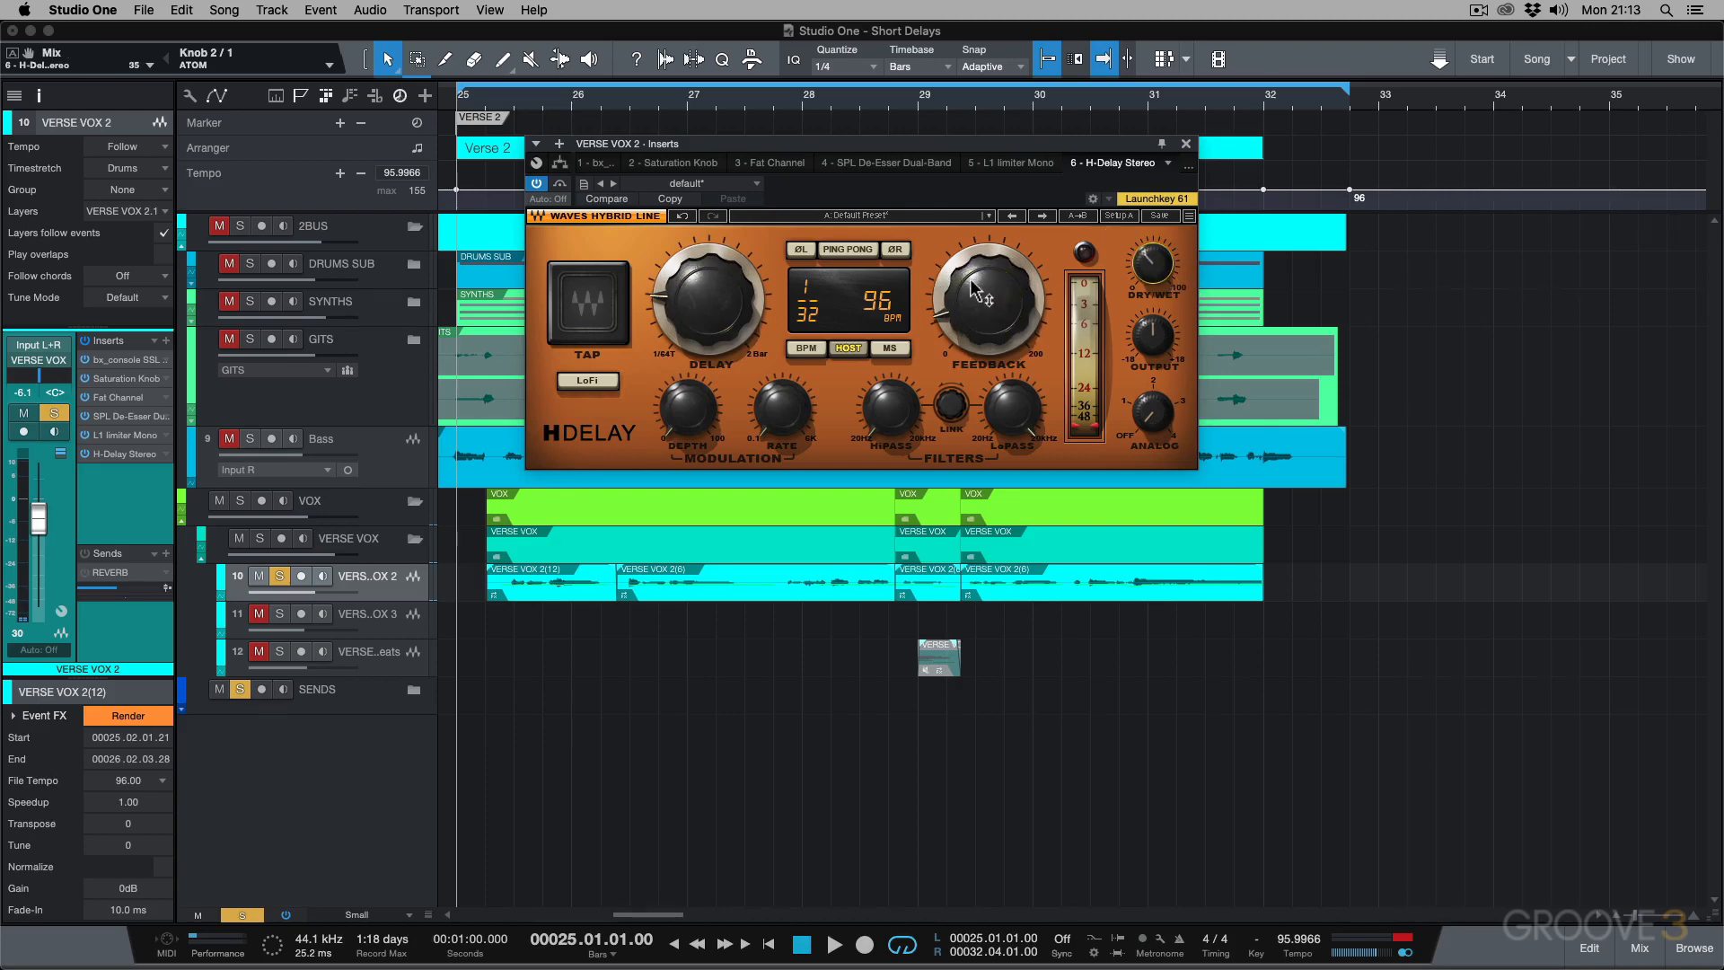
Play the verse vocal while raising the feedback and comparing H-Delay bypassed and active, and settle the feedback at 35.
key(space)
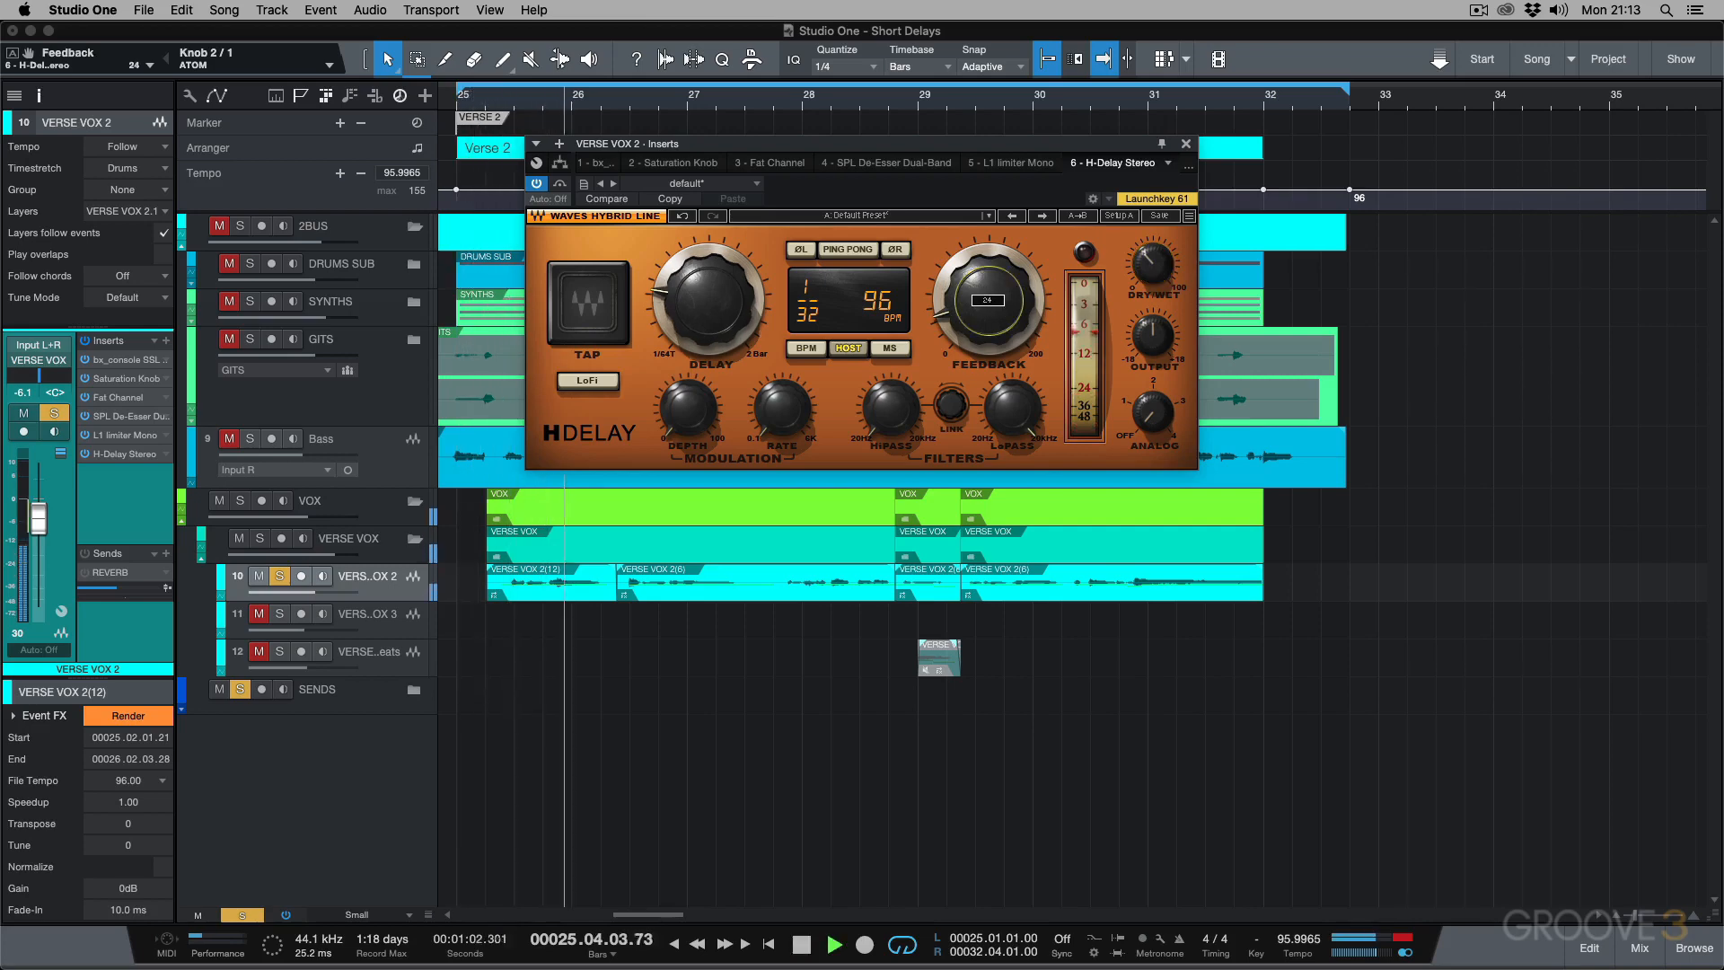
drag(988, 299, 988, 275)
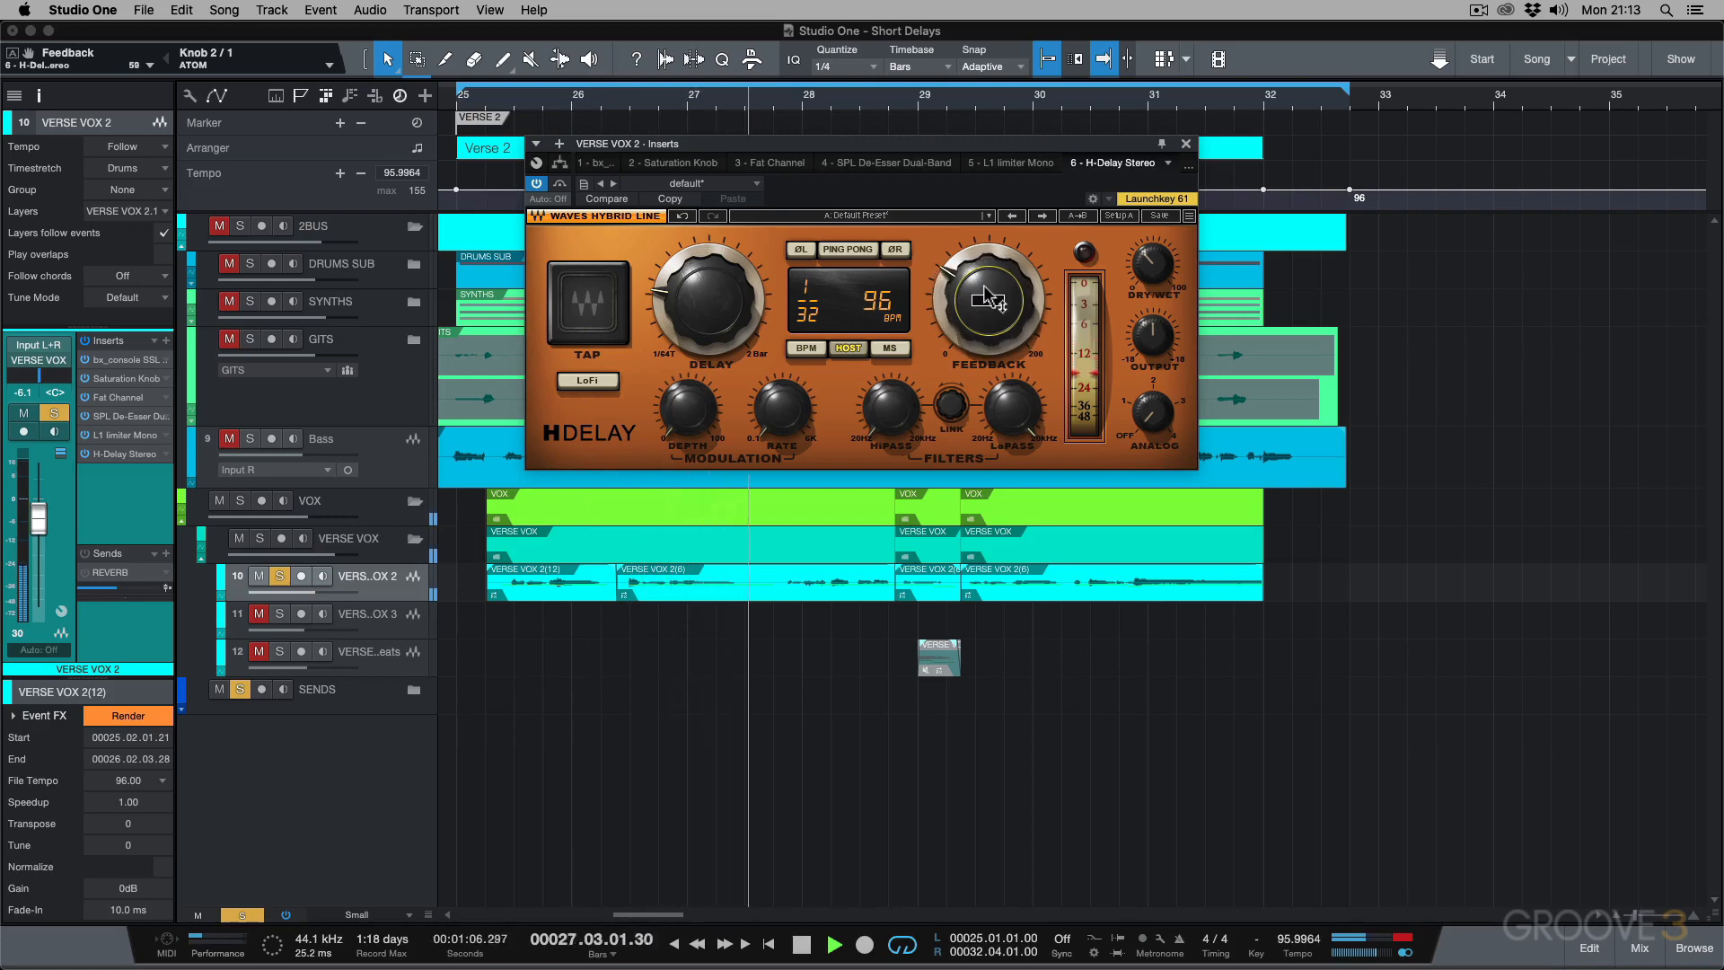
click(536, 183)
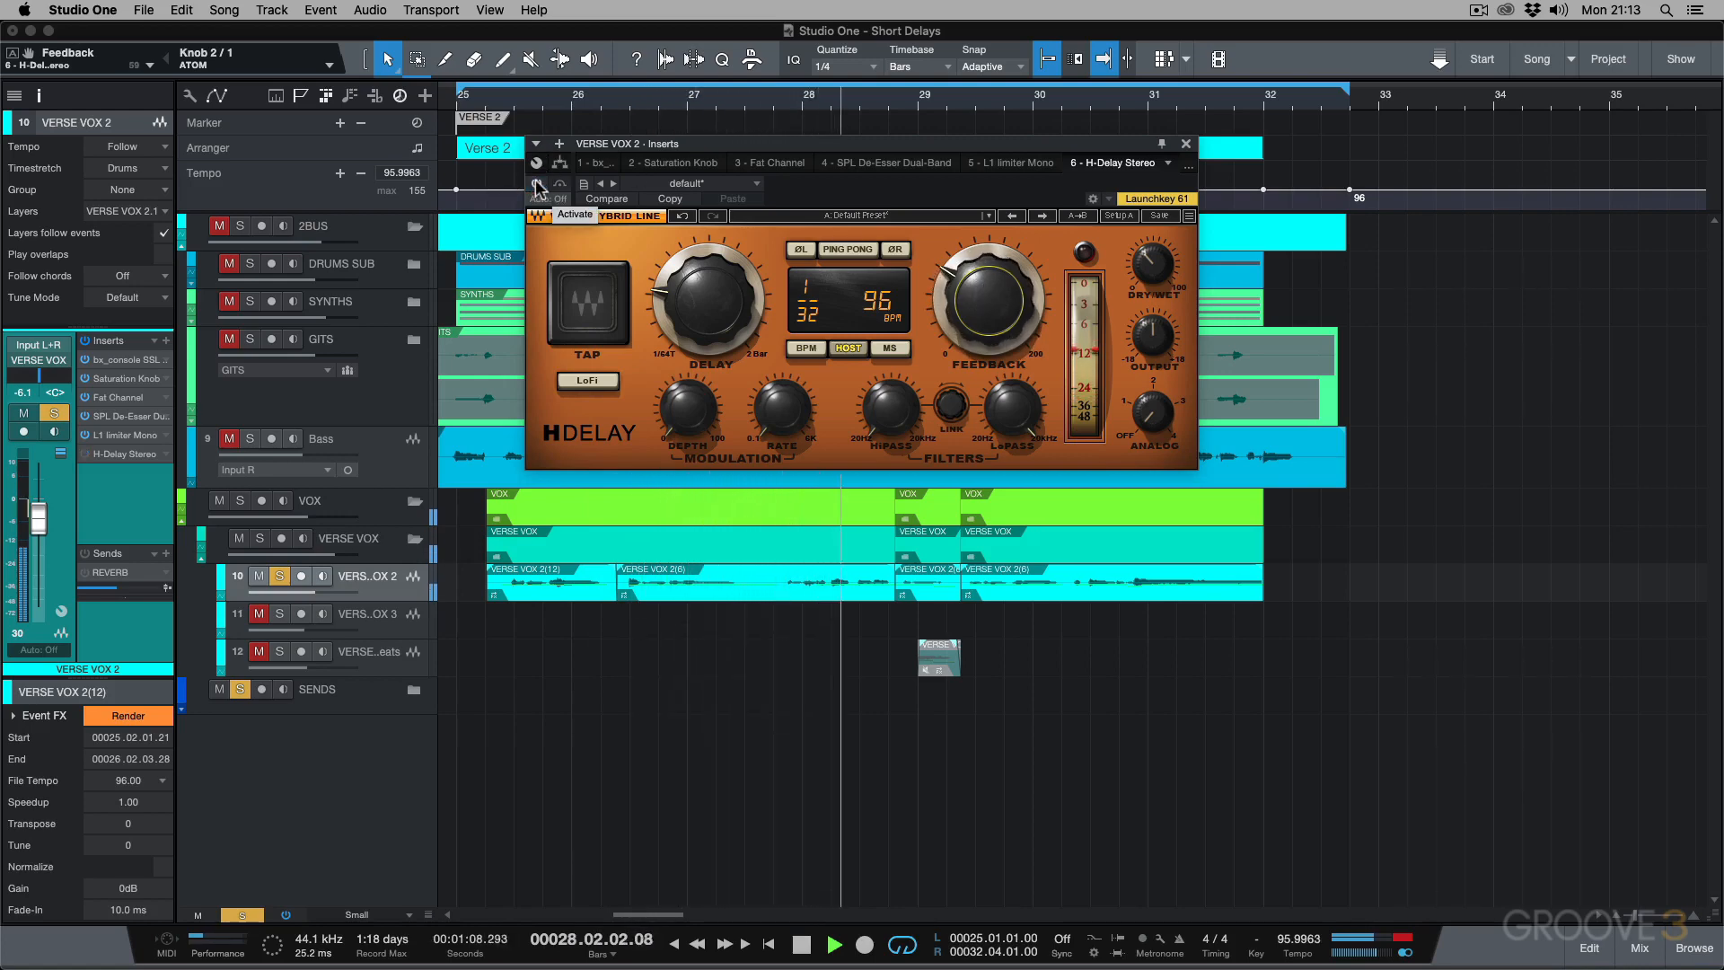
click(537, 184)
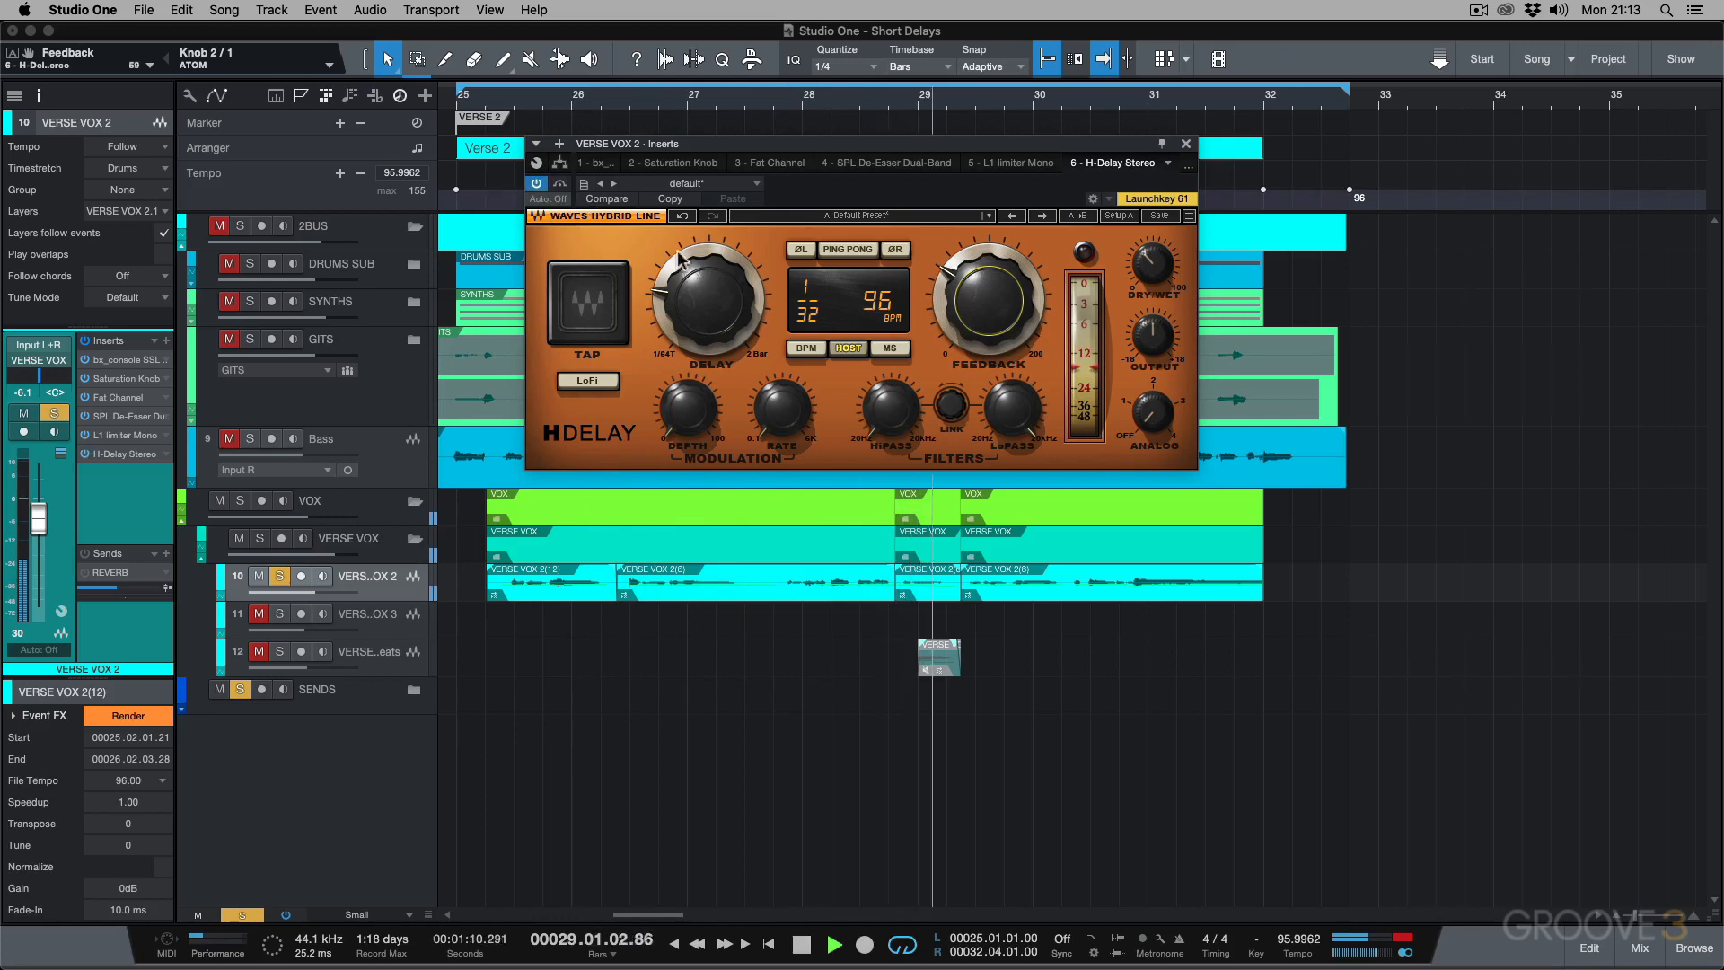
mouse_move(987, 296)
mouse_down()
mouse_move(988, 318)
mouse_move(1007, 308)
mouse_up()
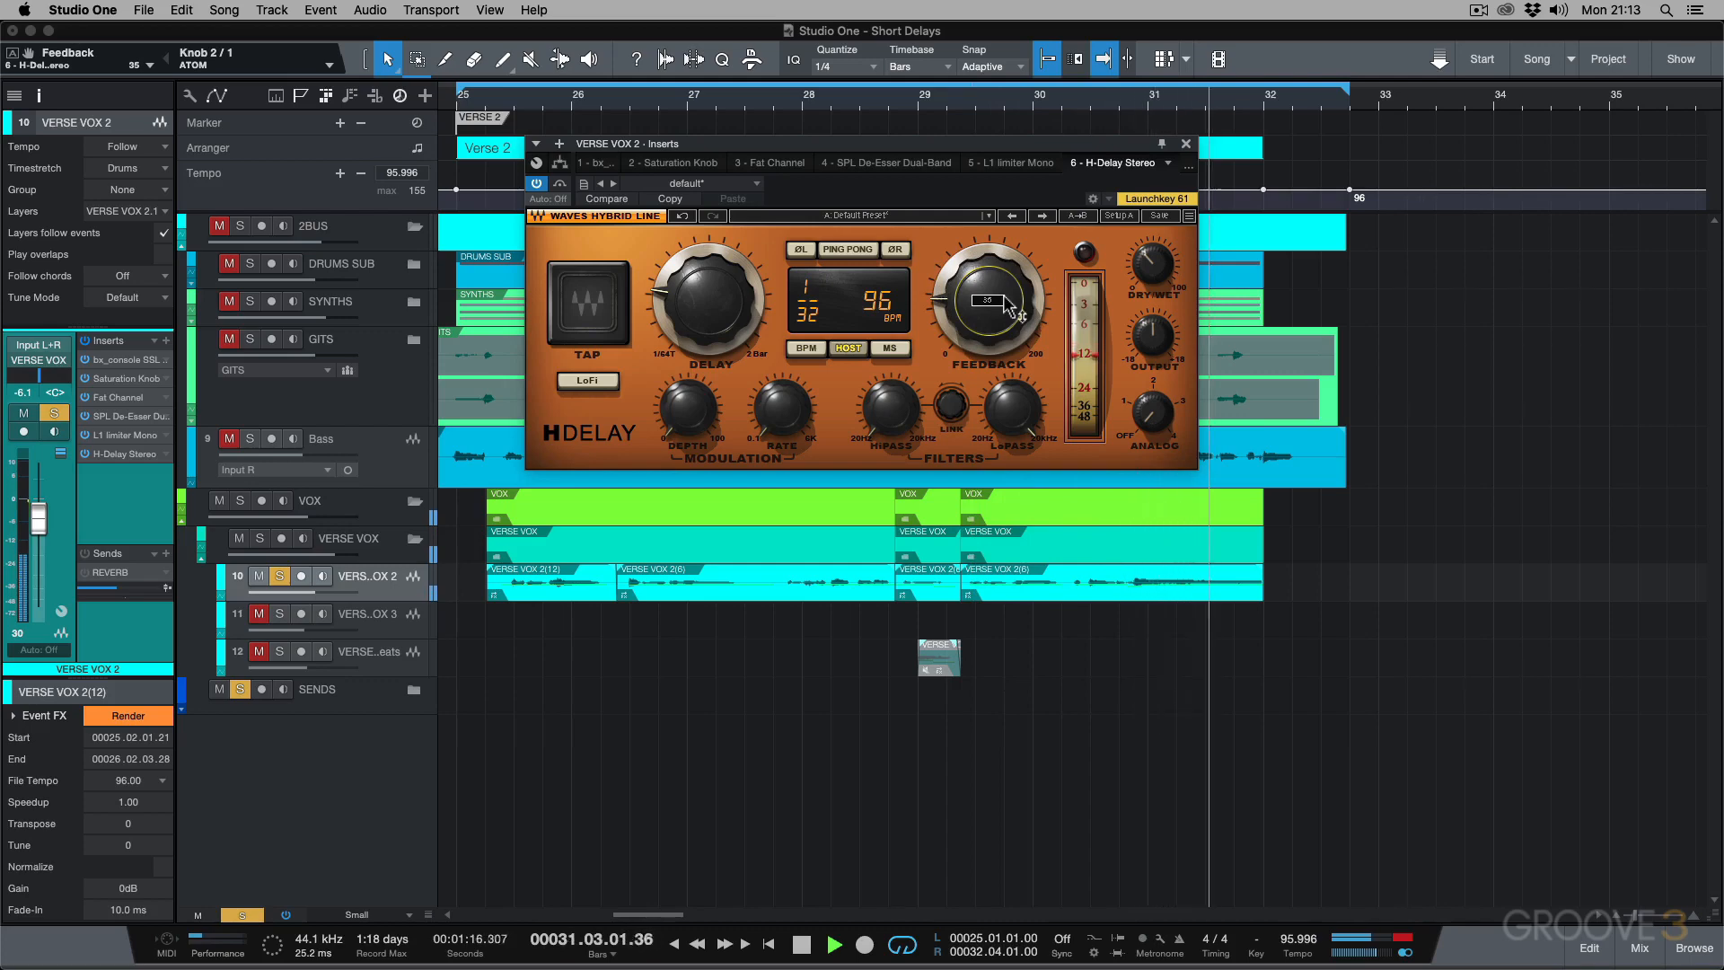
key(space)
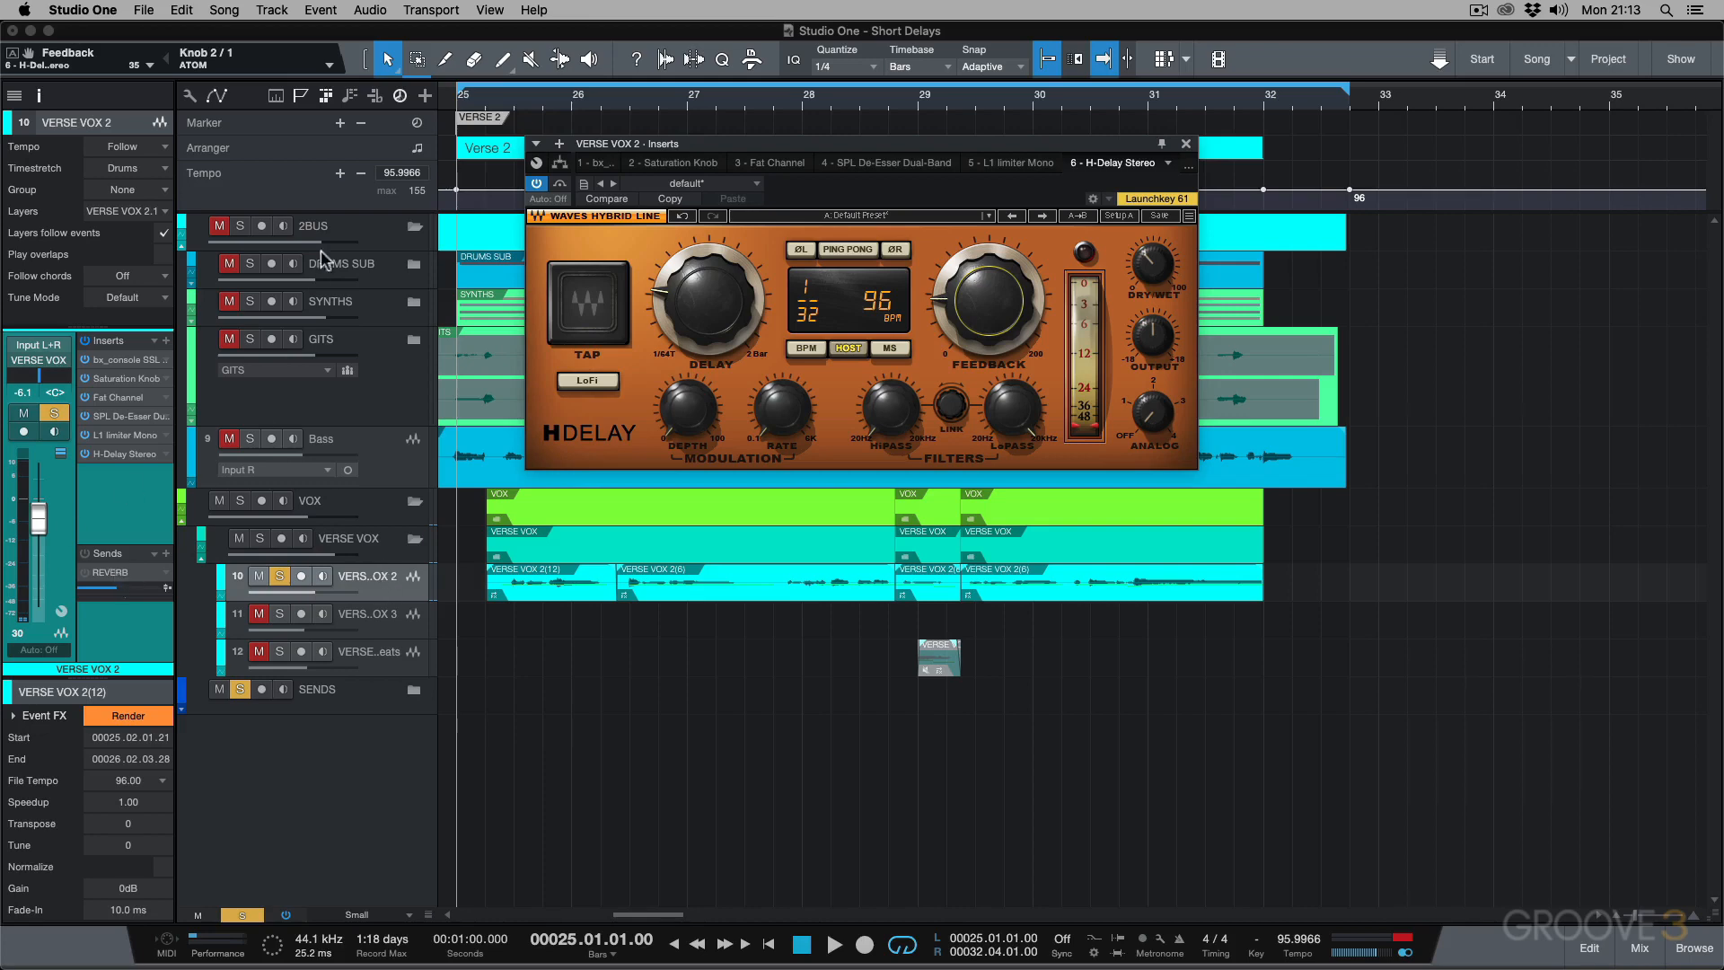
Set the delay time to 1/16 and audition the verse vocal from bar 25.
drag(721, 310, 721, 288)
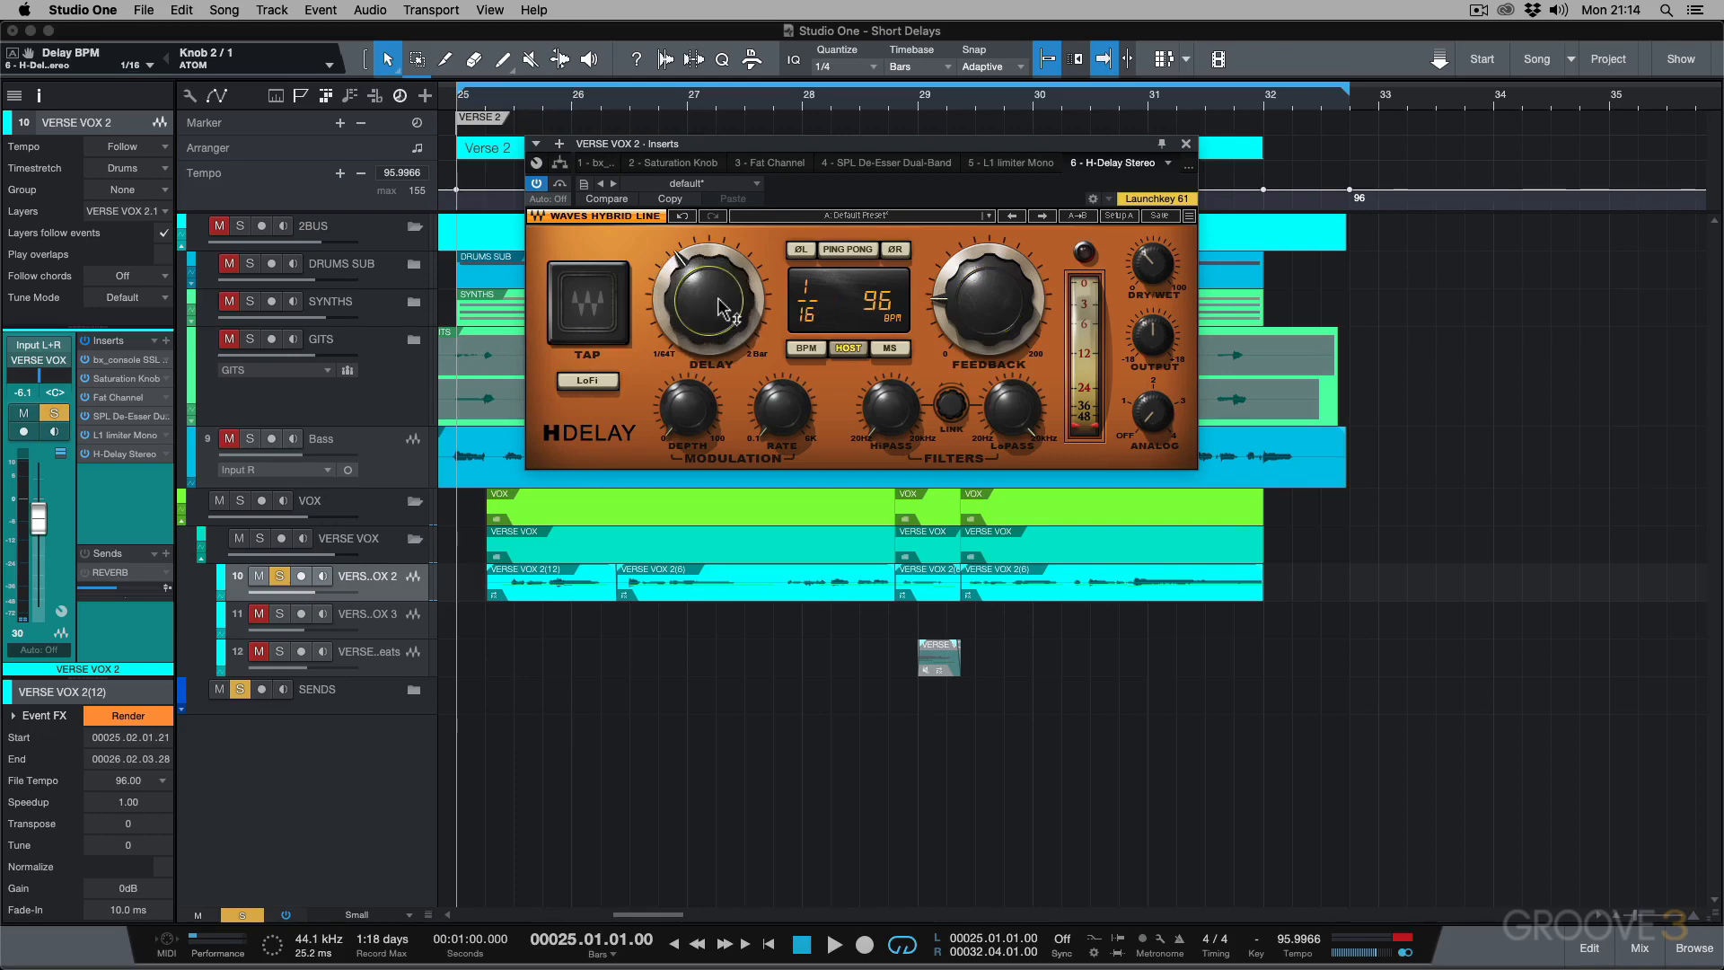
key(space)
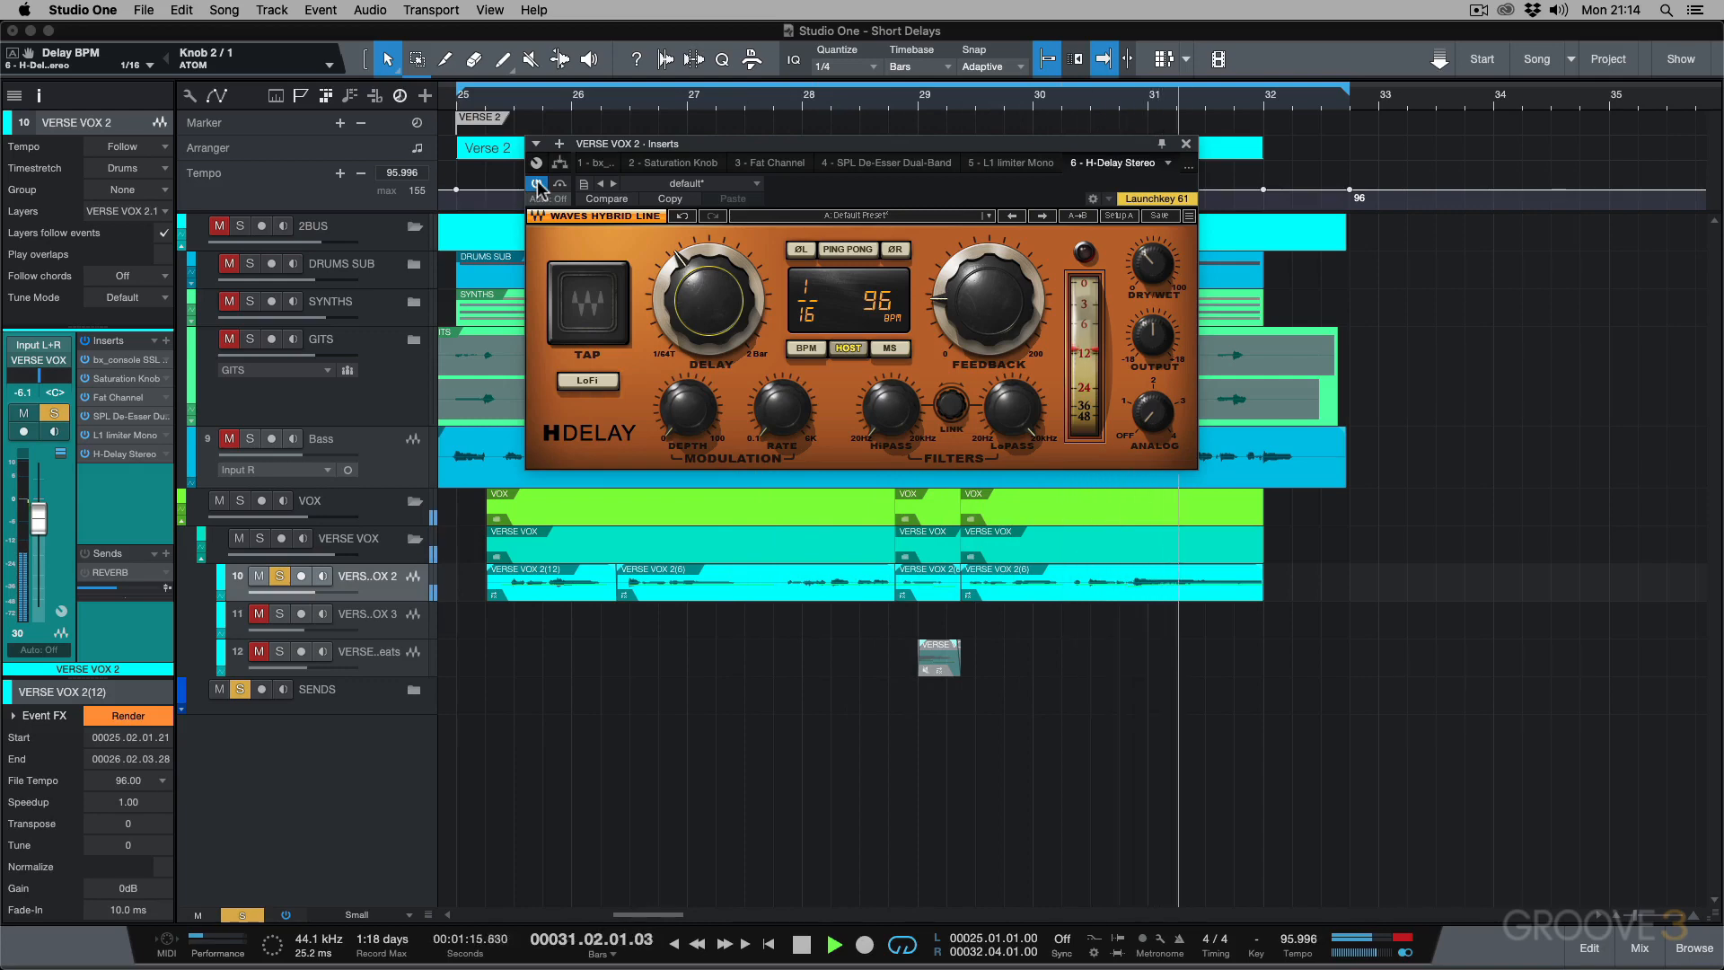
key(space)
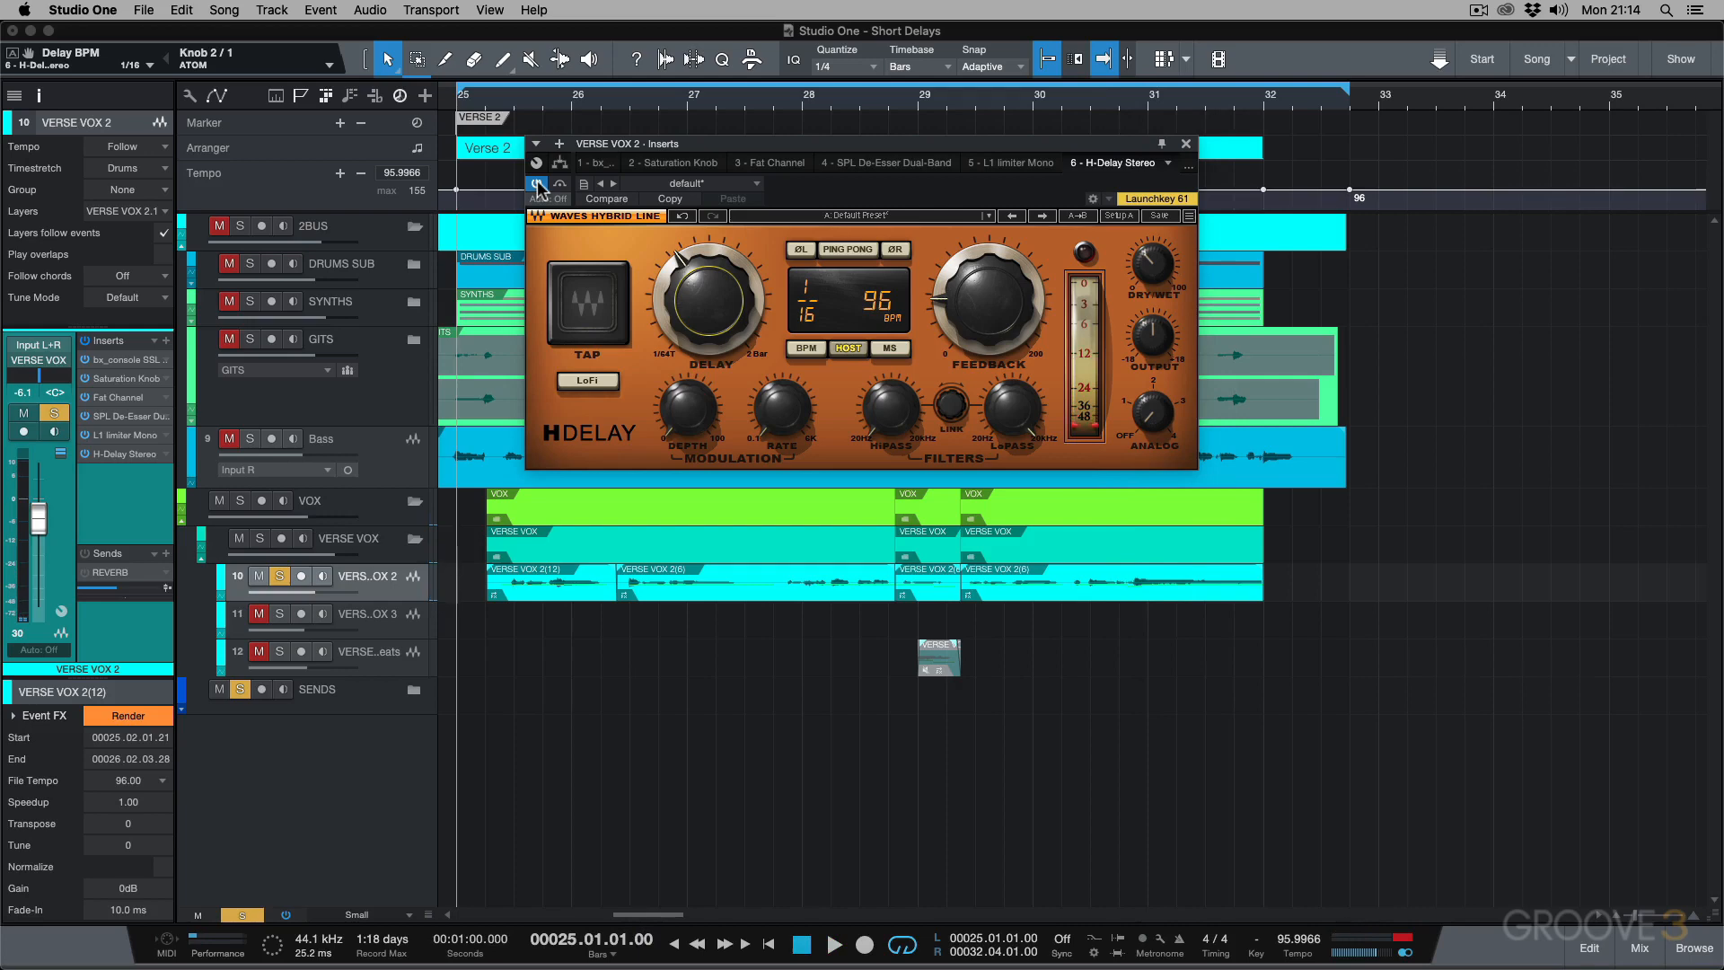
Set the delay time to 1/32, place the playhead at 25.02, and view the time in milliseconds before restoring Host sync.
drag(666, 285, 666, 312)
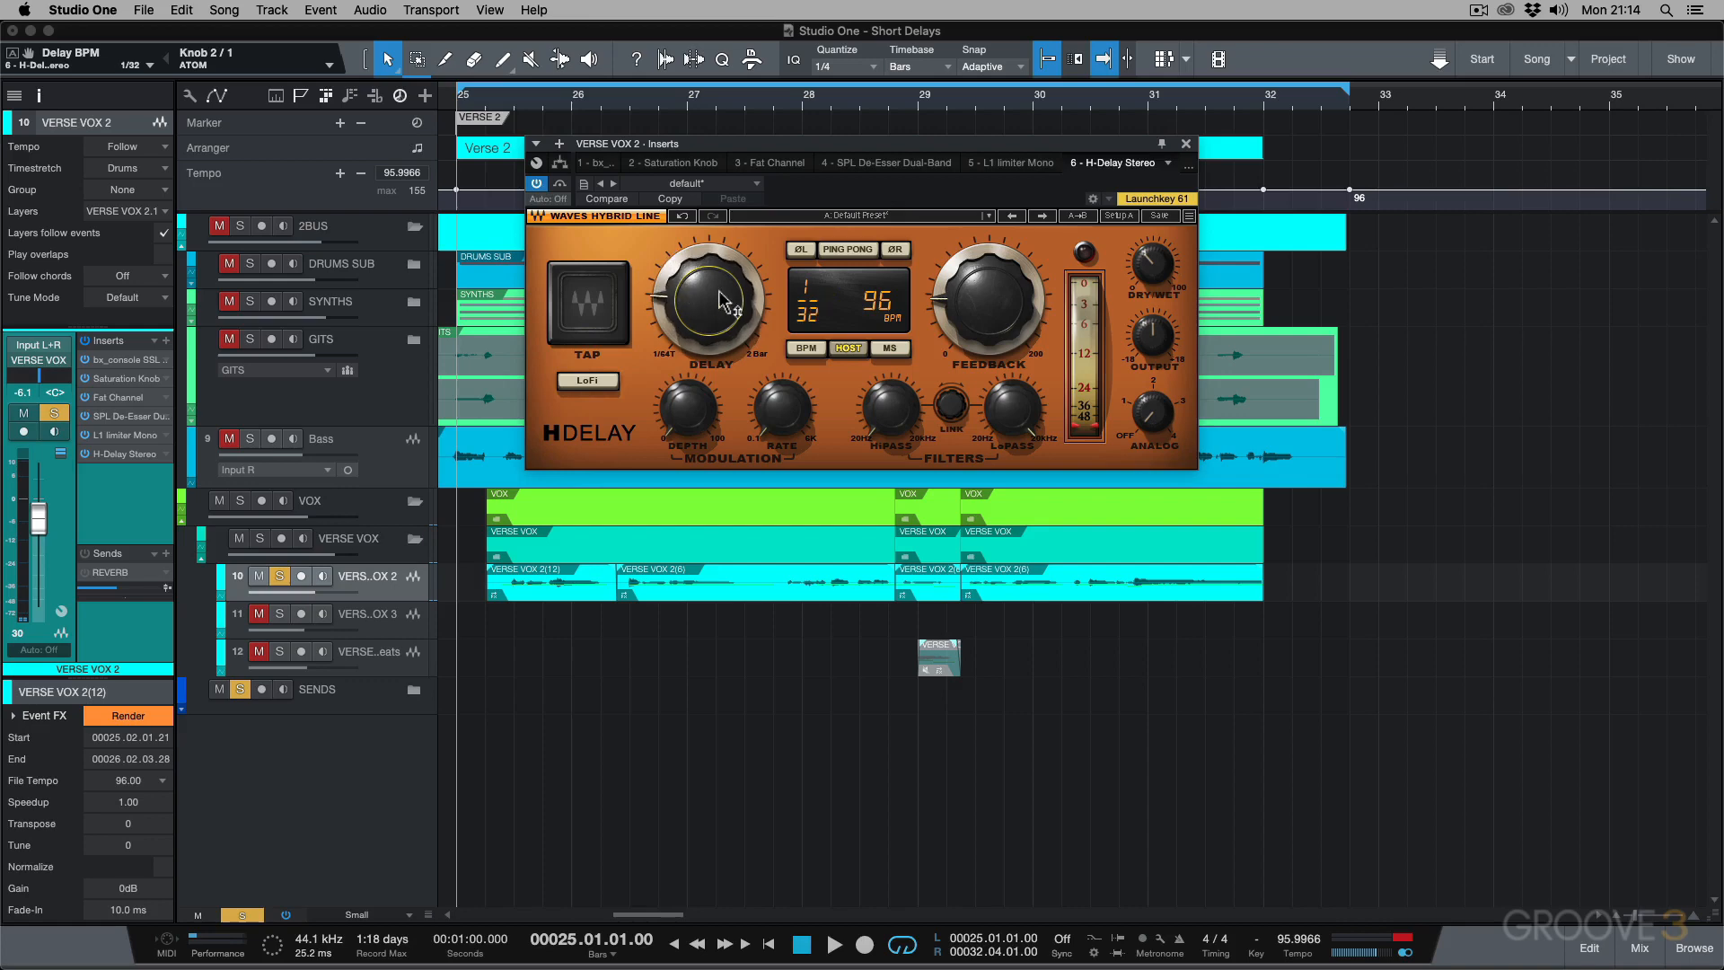
click(482, 105)
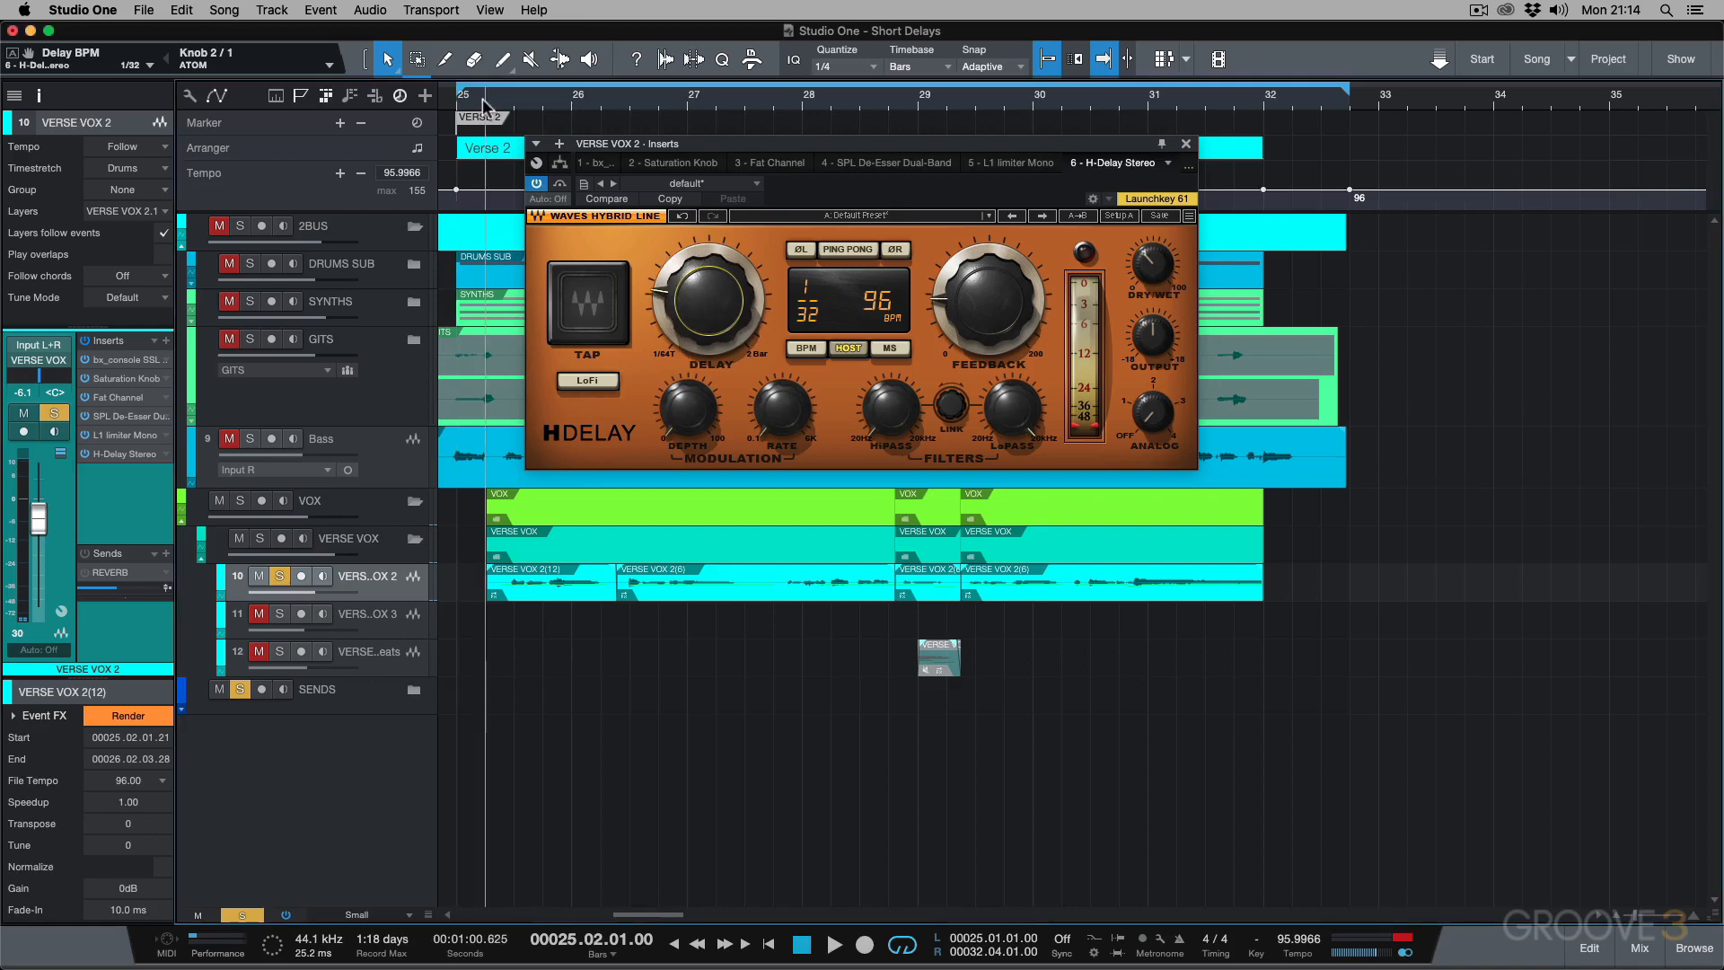
click(888, 349)
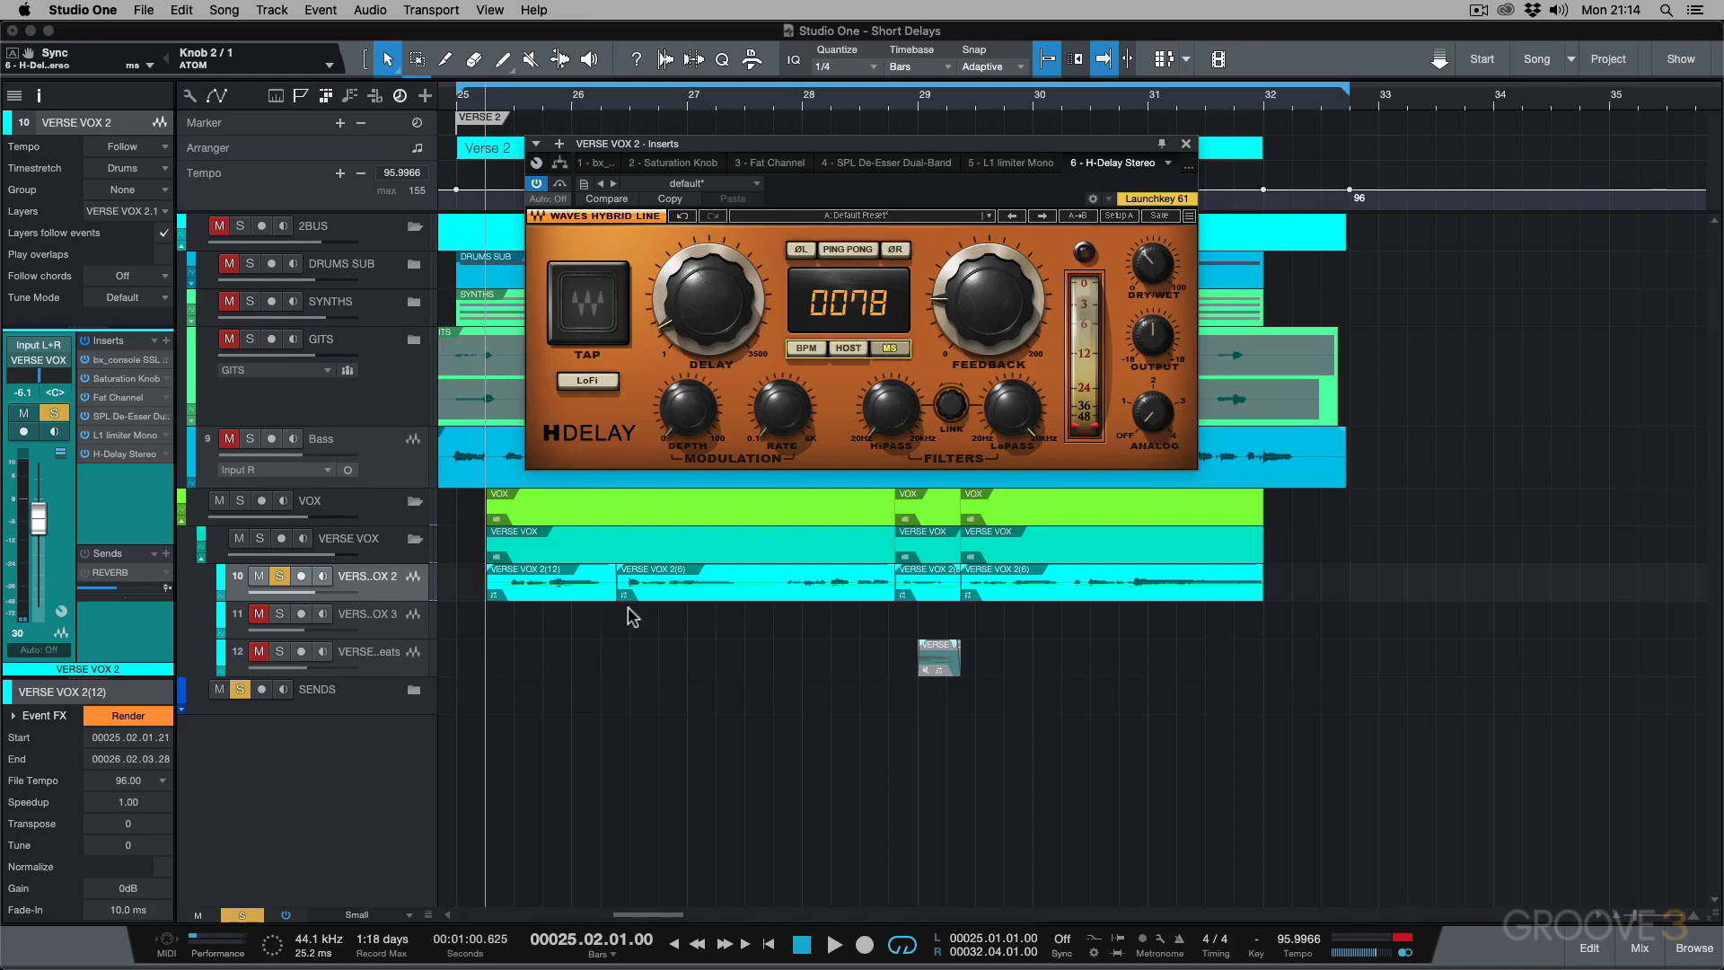
click(848, 348)
Audition the opening vocal phrase twice with the 1/32 delay.
key(space)
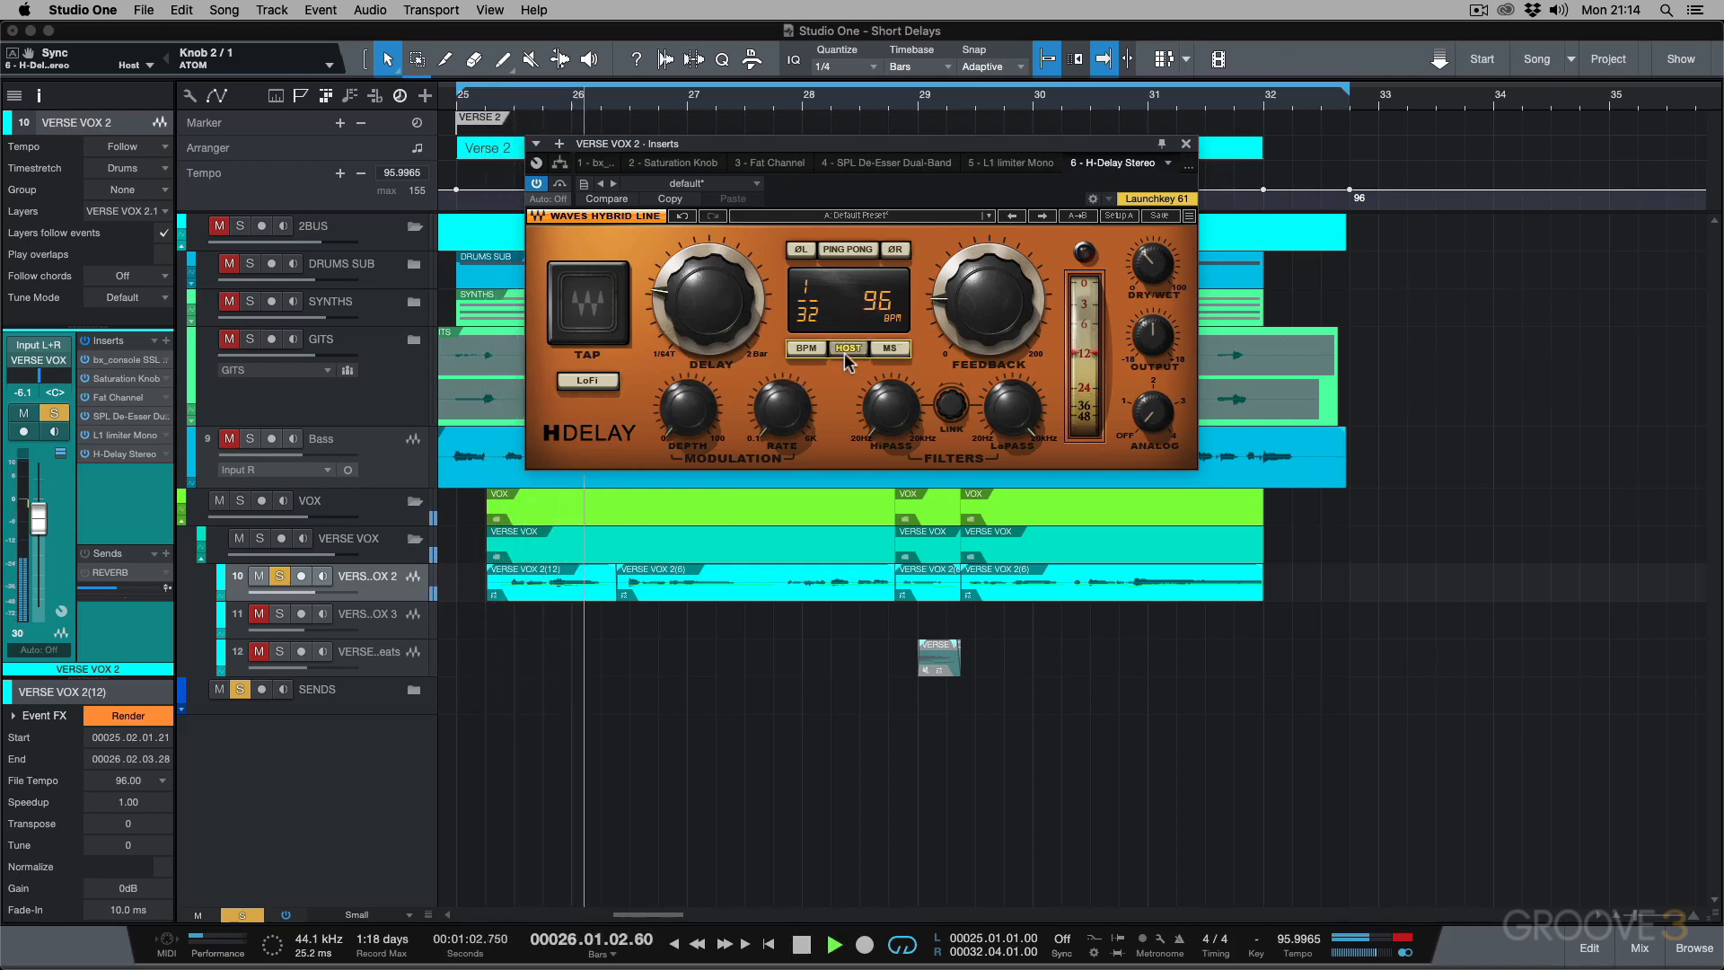
key(space)
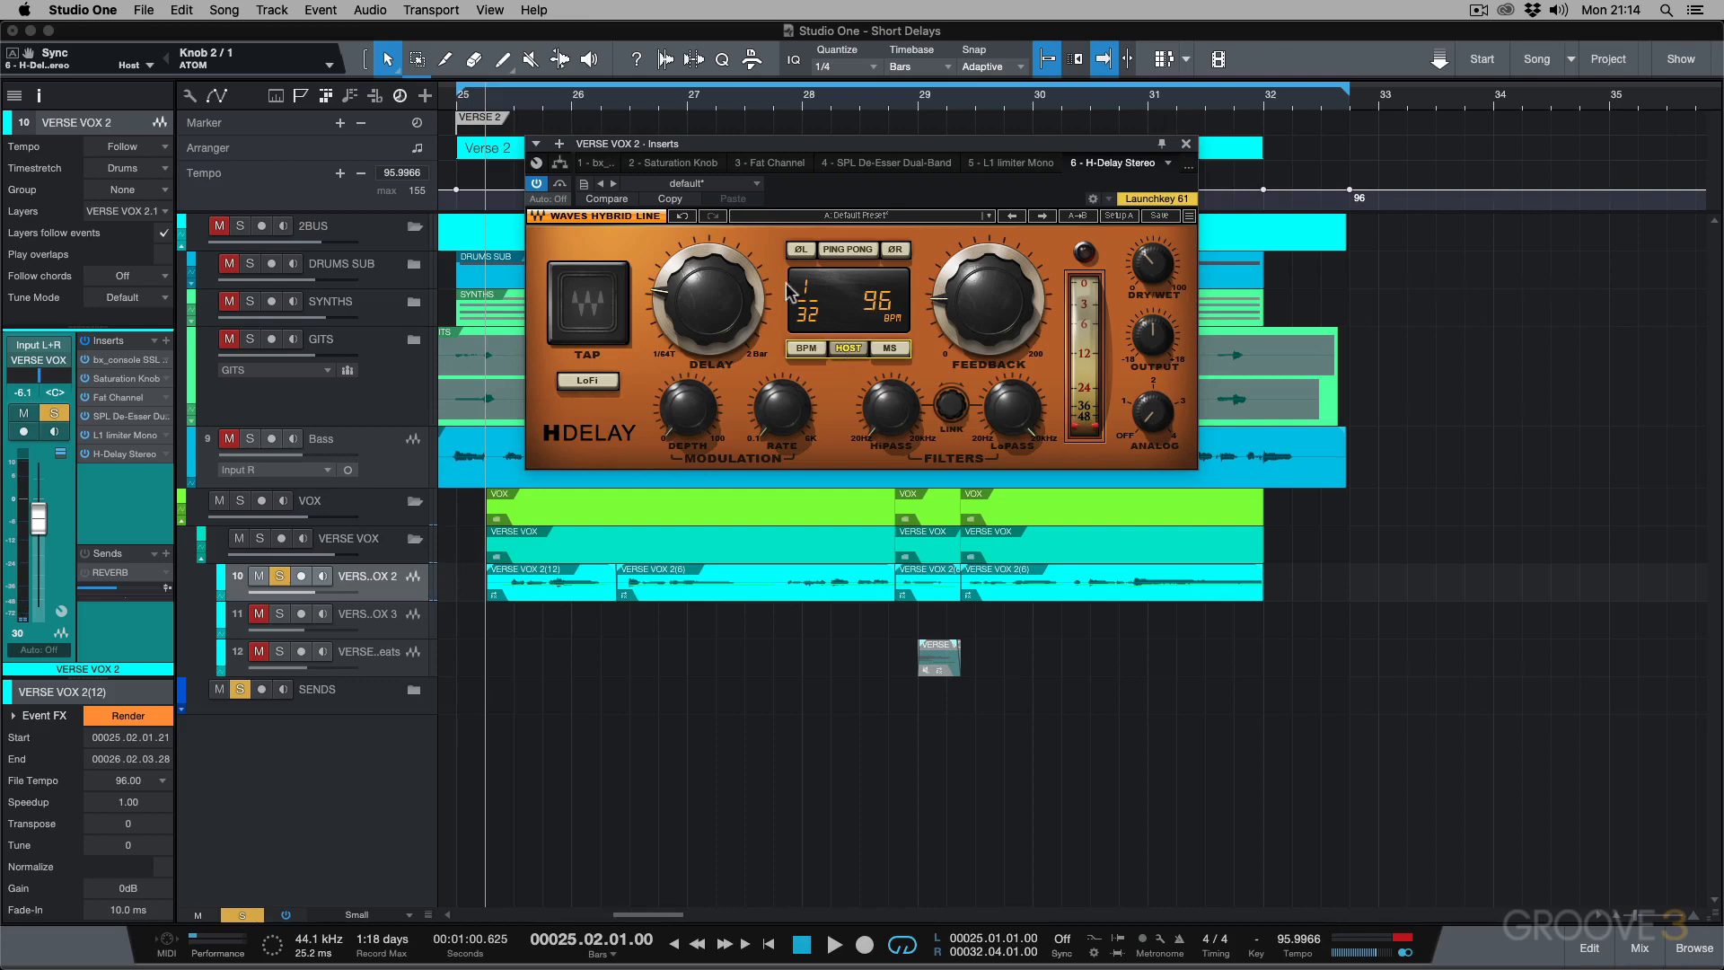
key(space)
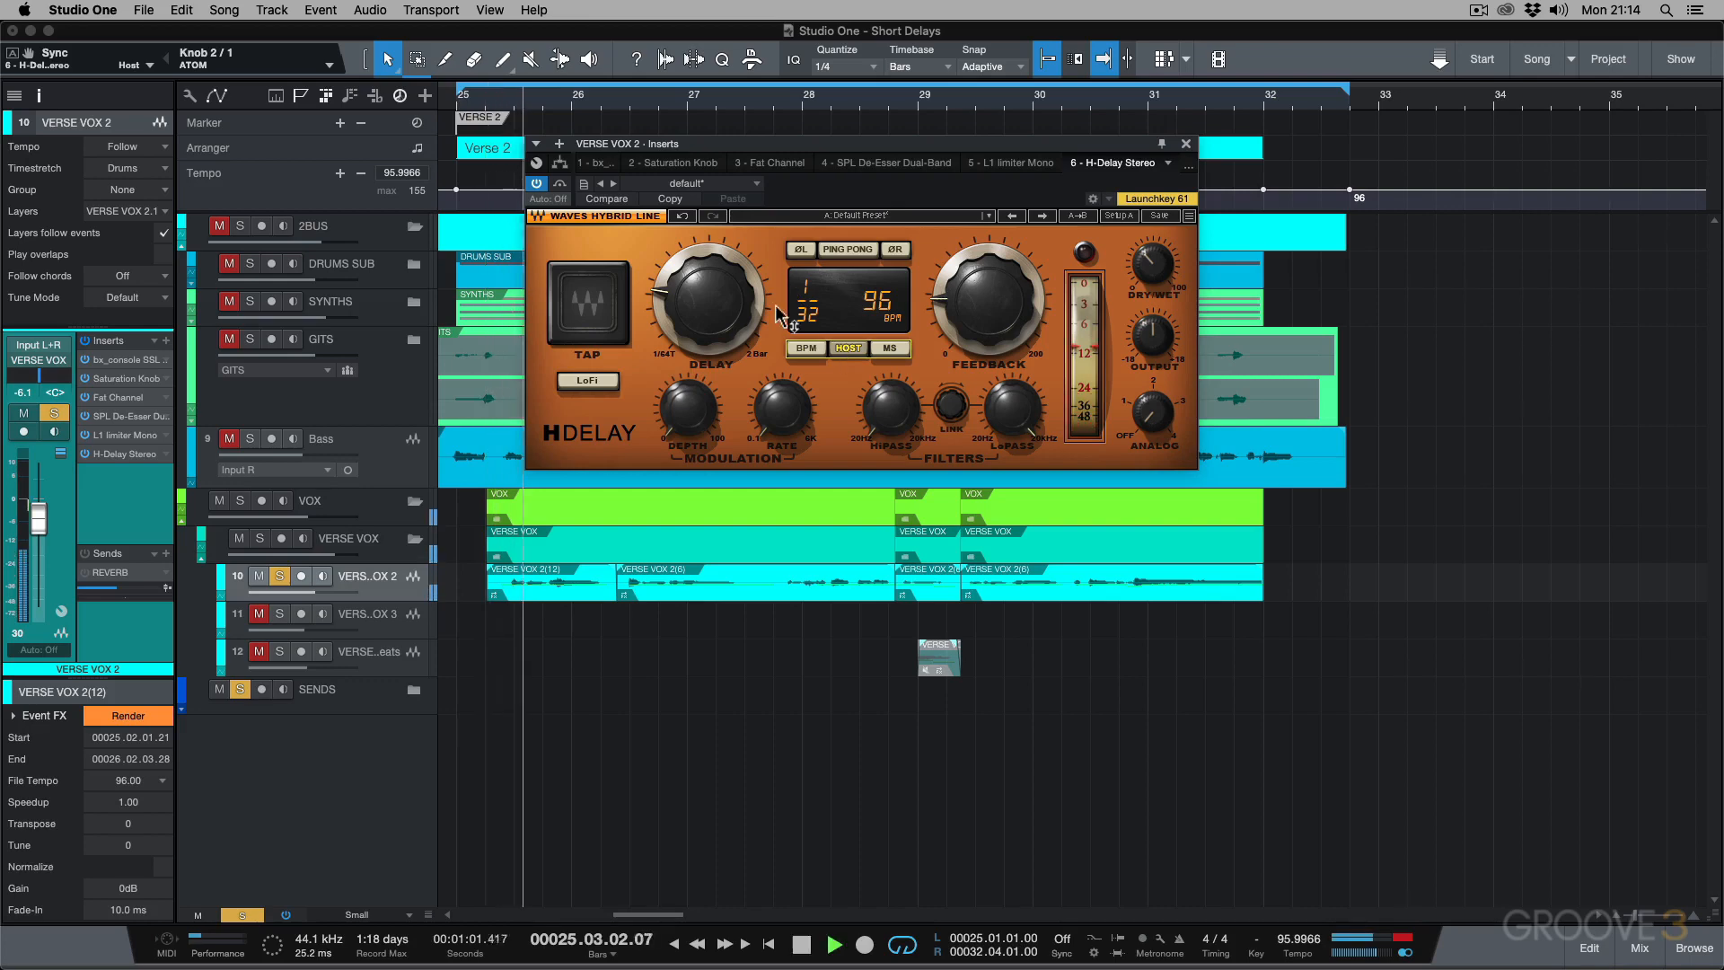
key(space)
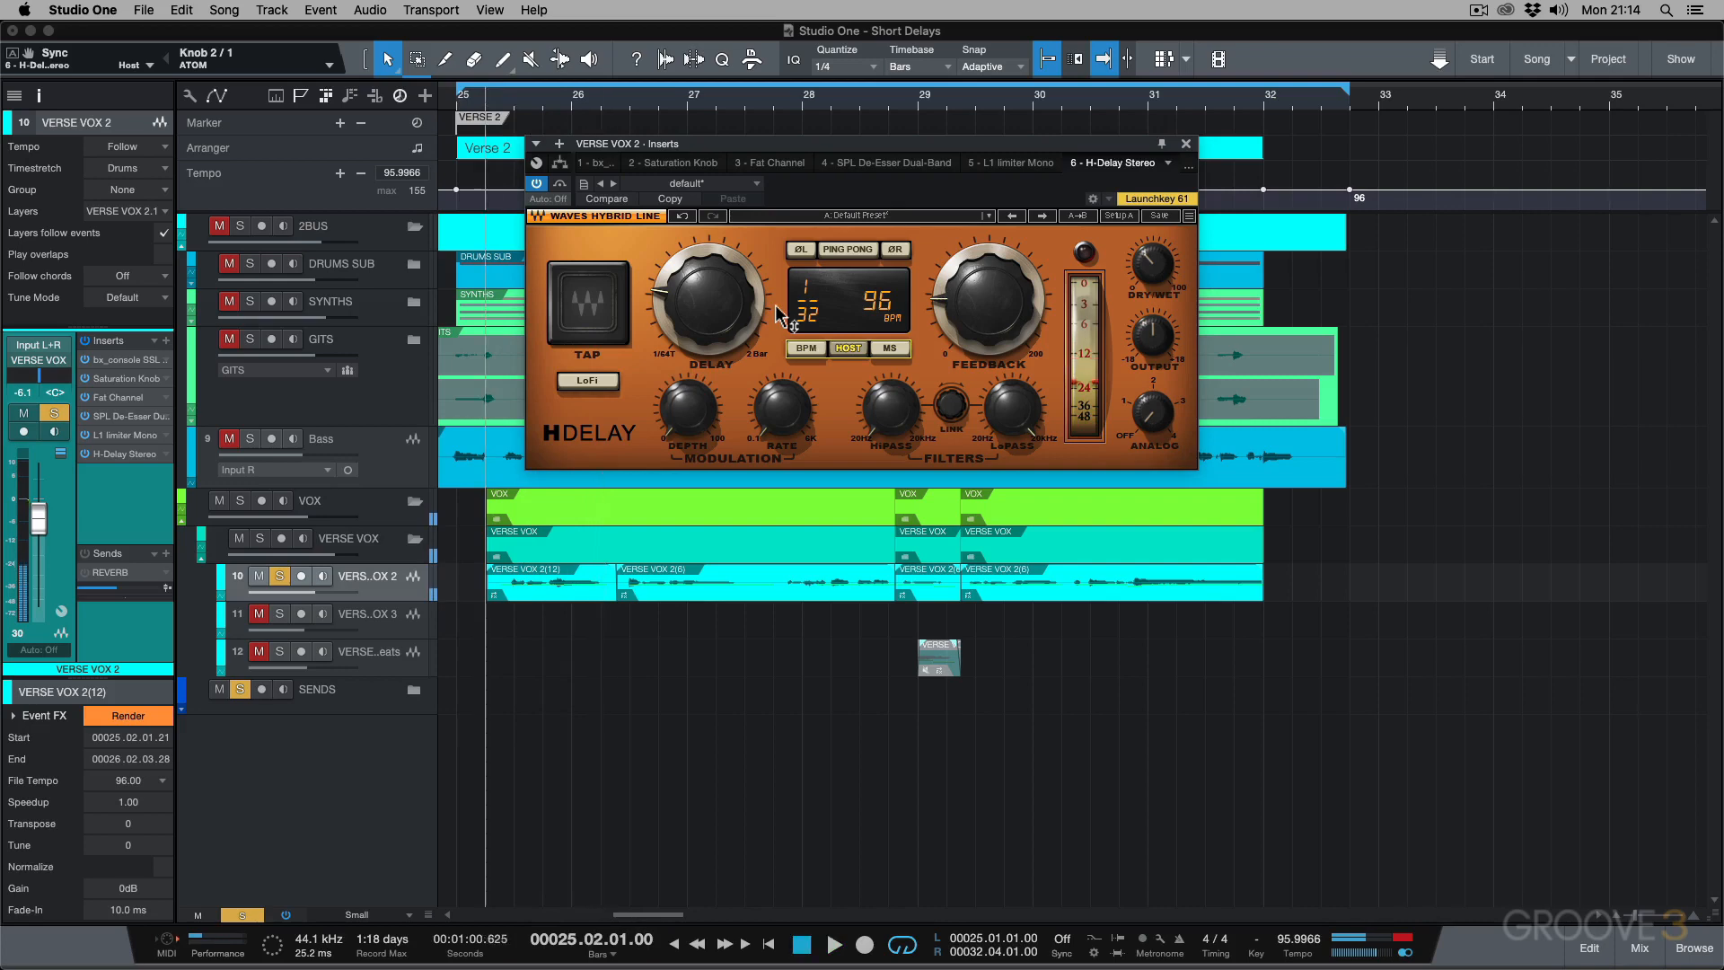
Set the delay time to 1/16 and replay the opening vocal phrase from 25.02.
drag(709, 301, 708, 278)
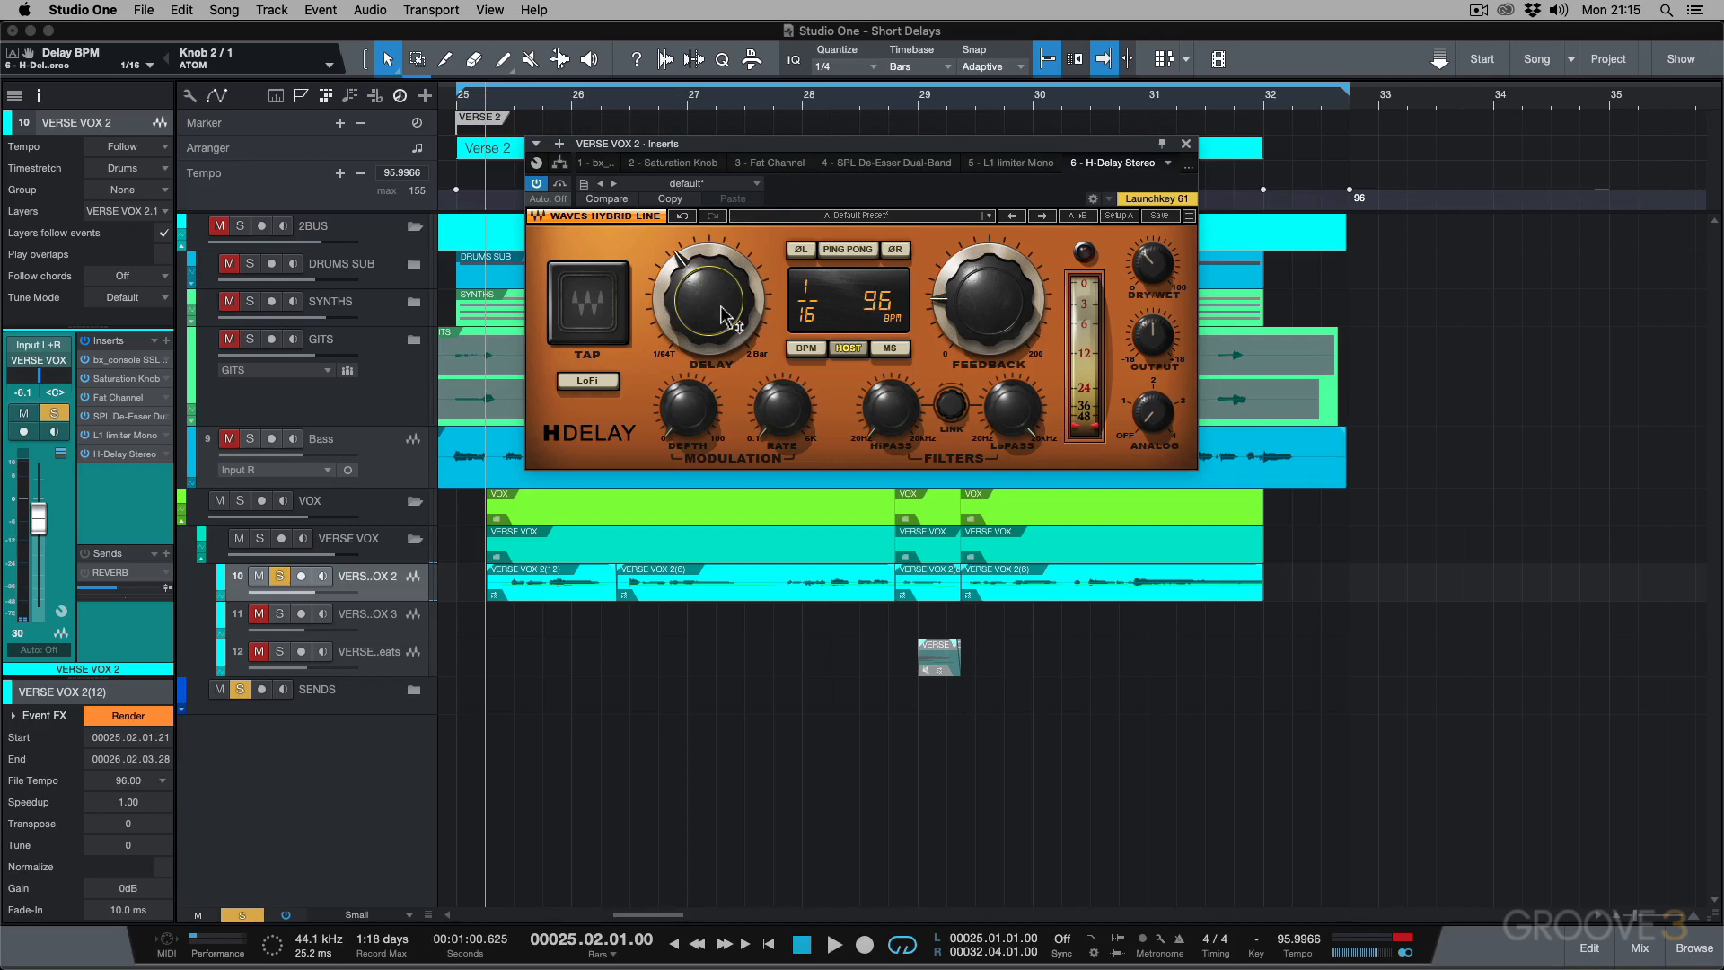
key(space)
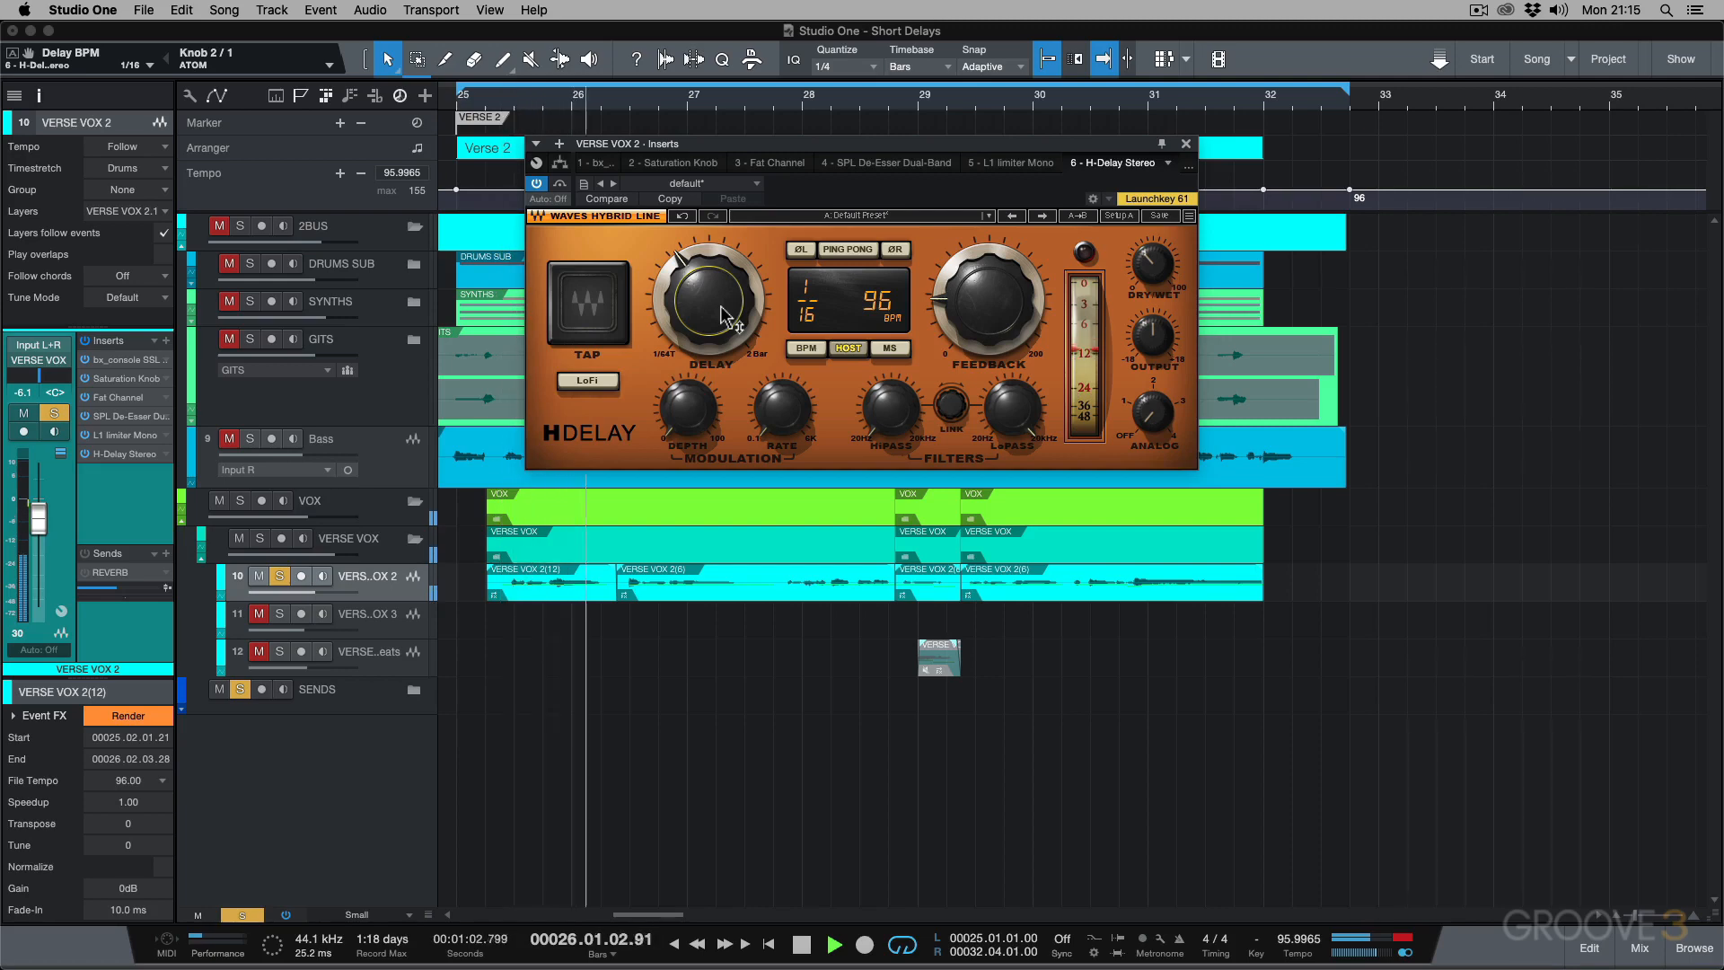
key(space)
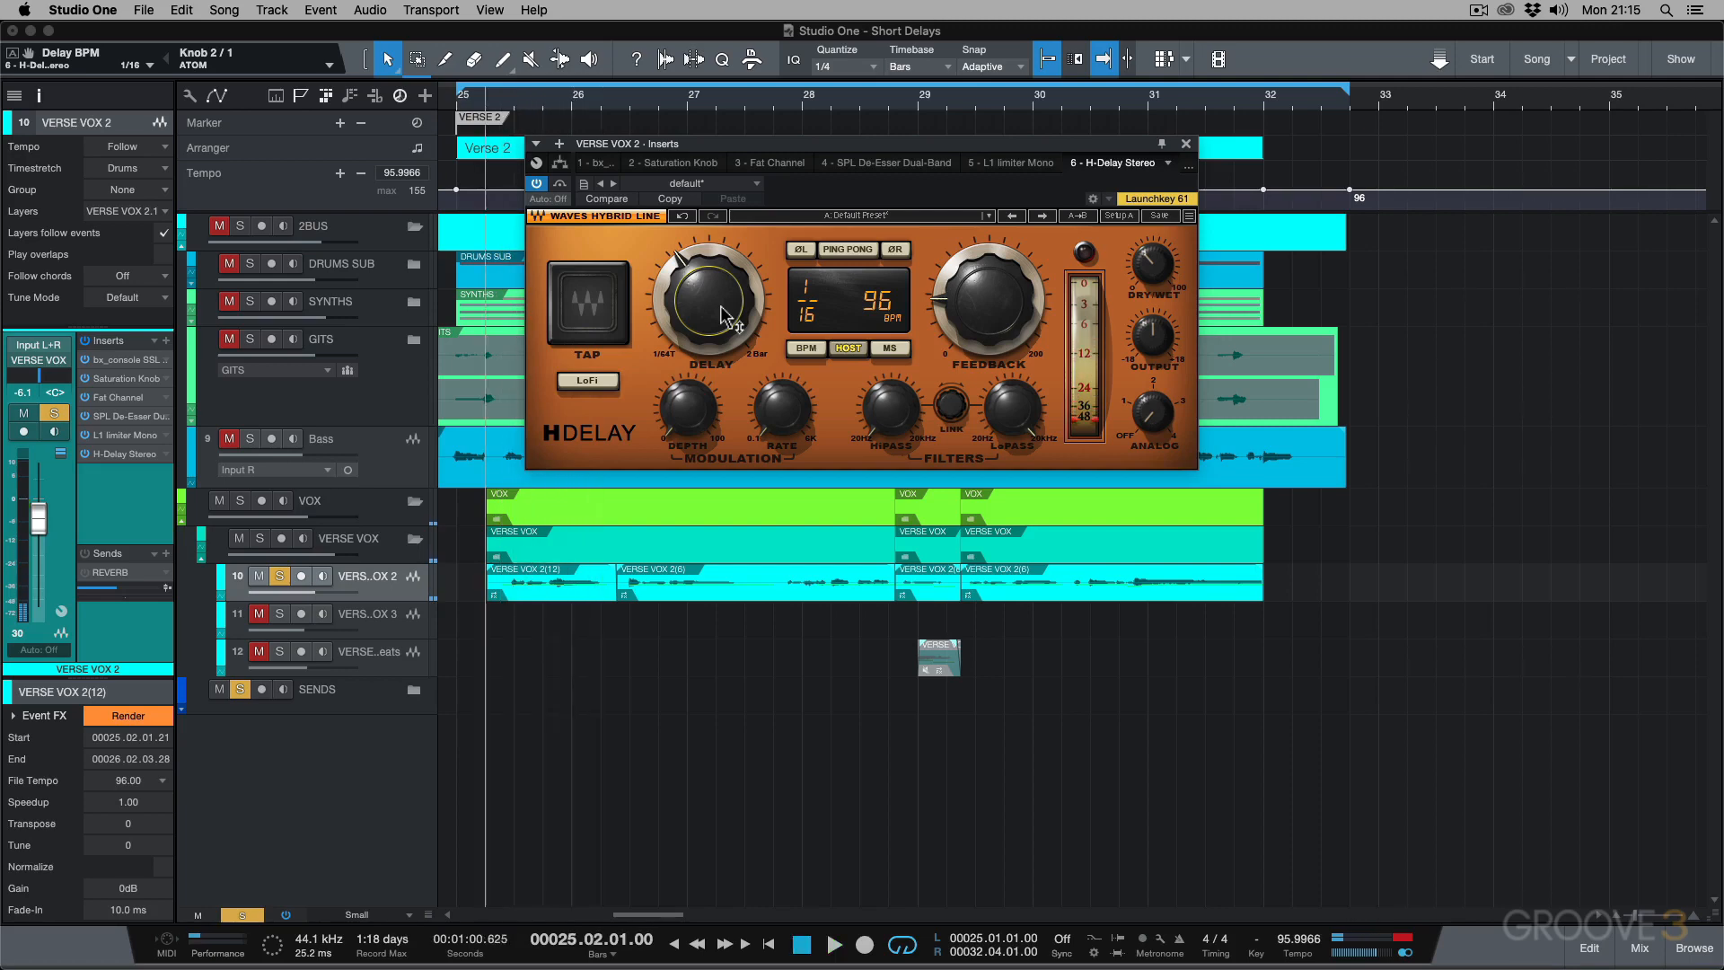
Try a 1/32 delay time, return it to 1/16, and bypass and close the H-Delay plug-in.
drag(722, 319, 722, 342)
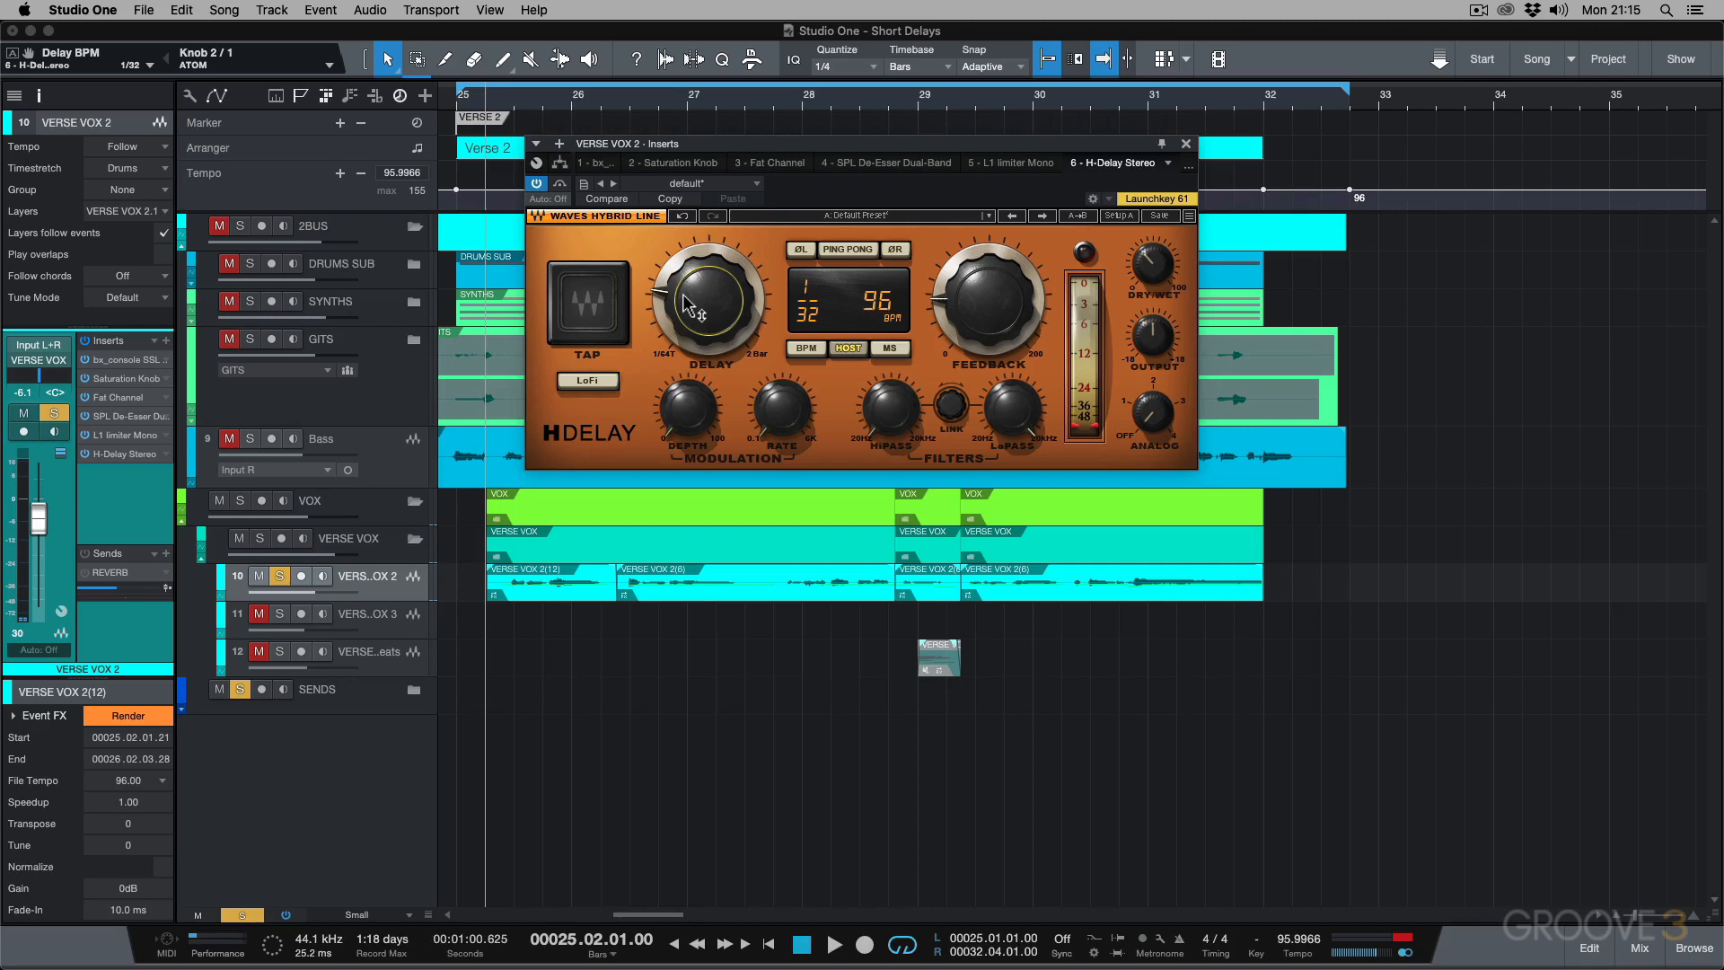
drag(723, 318, 723, 311)
click(1186, 144)
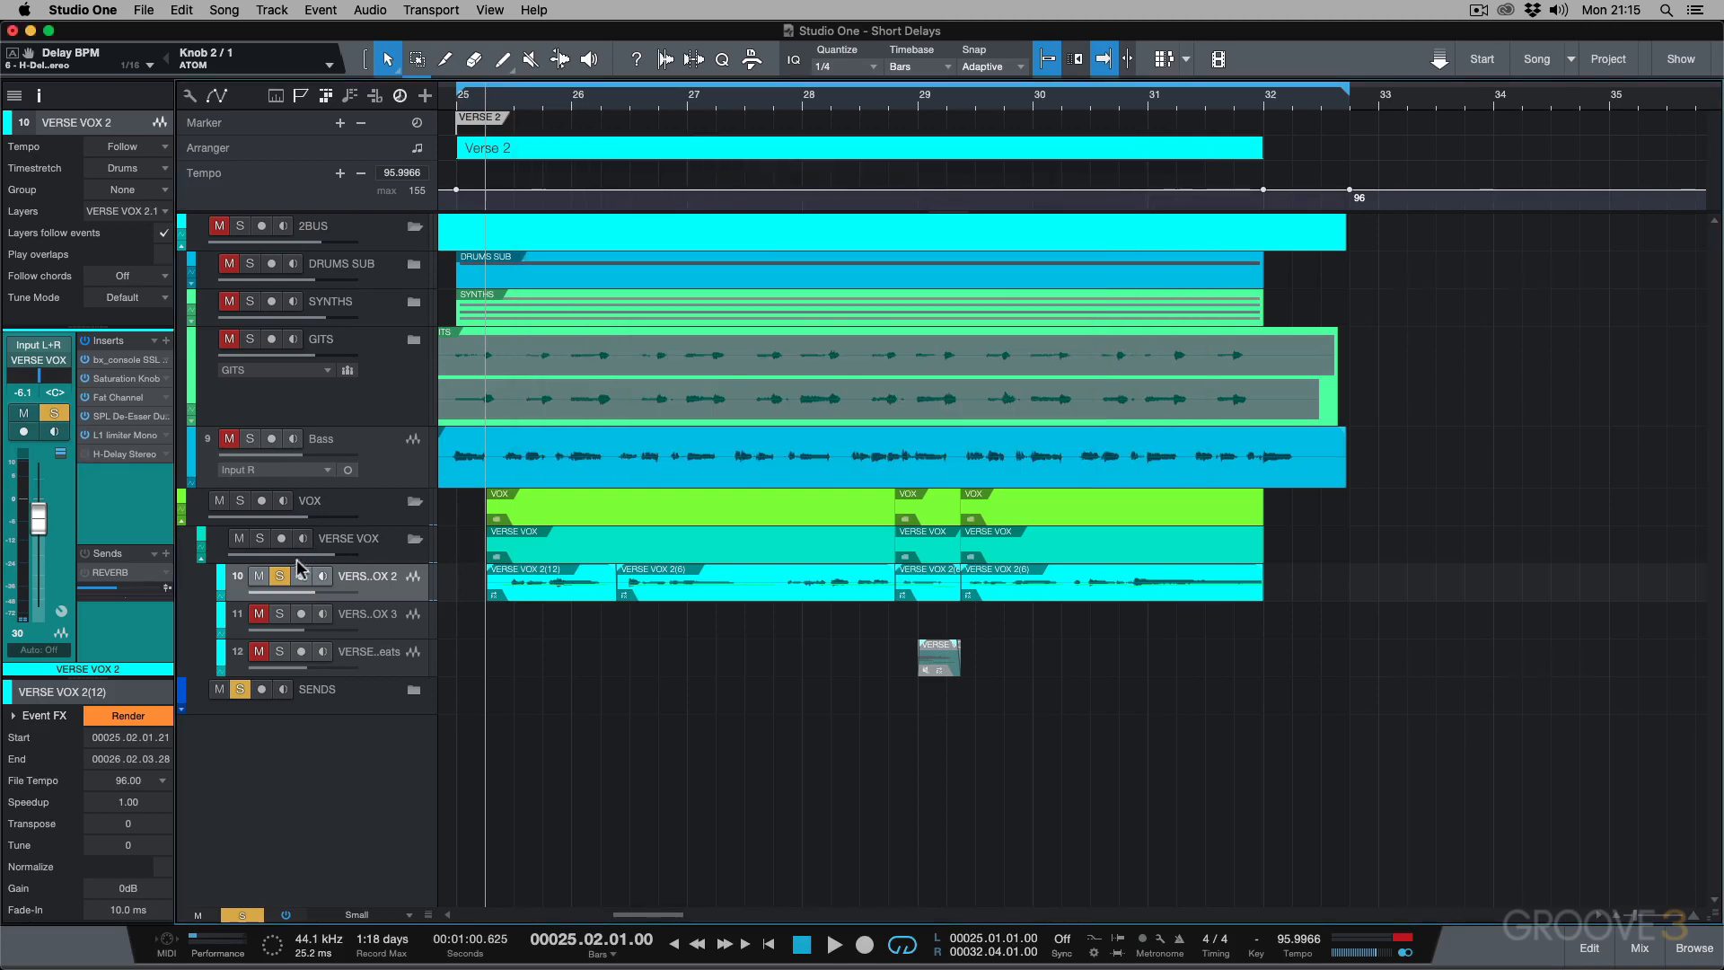
Unsolo the VERSE VOX 2 track, mute the VOX folder, and solo and select the 2BUS folder.
click(280, 576)
click(219, 501)
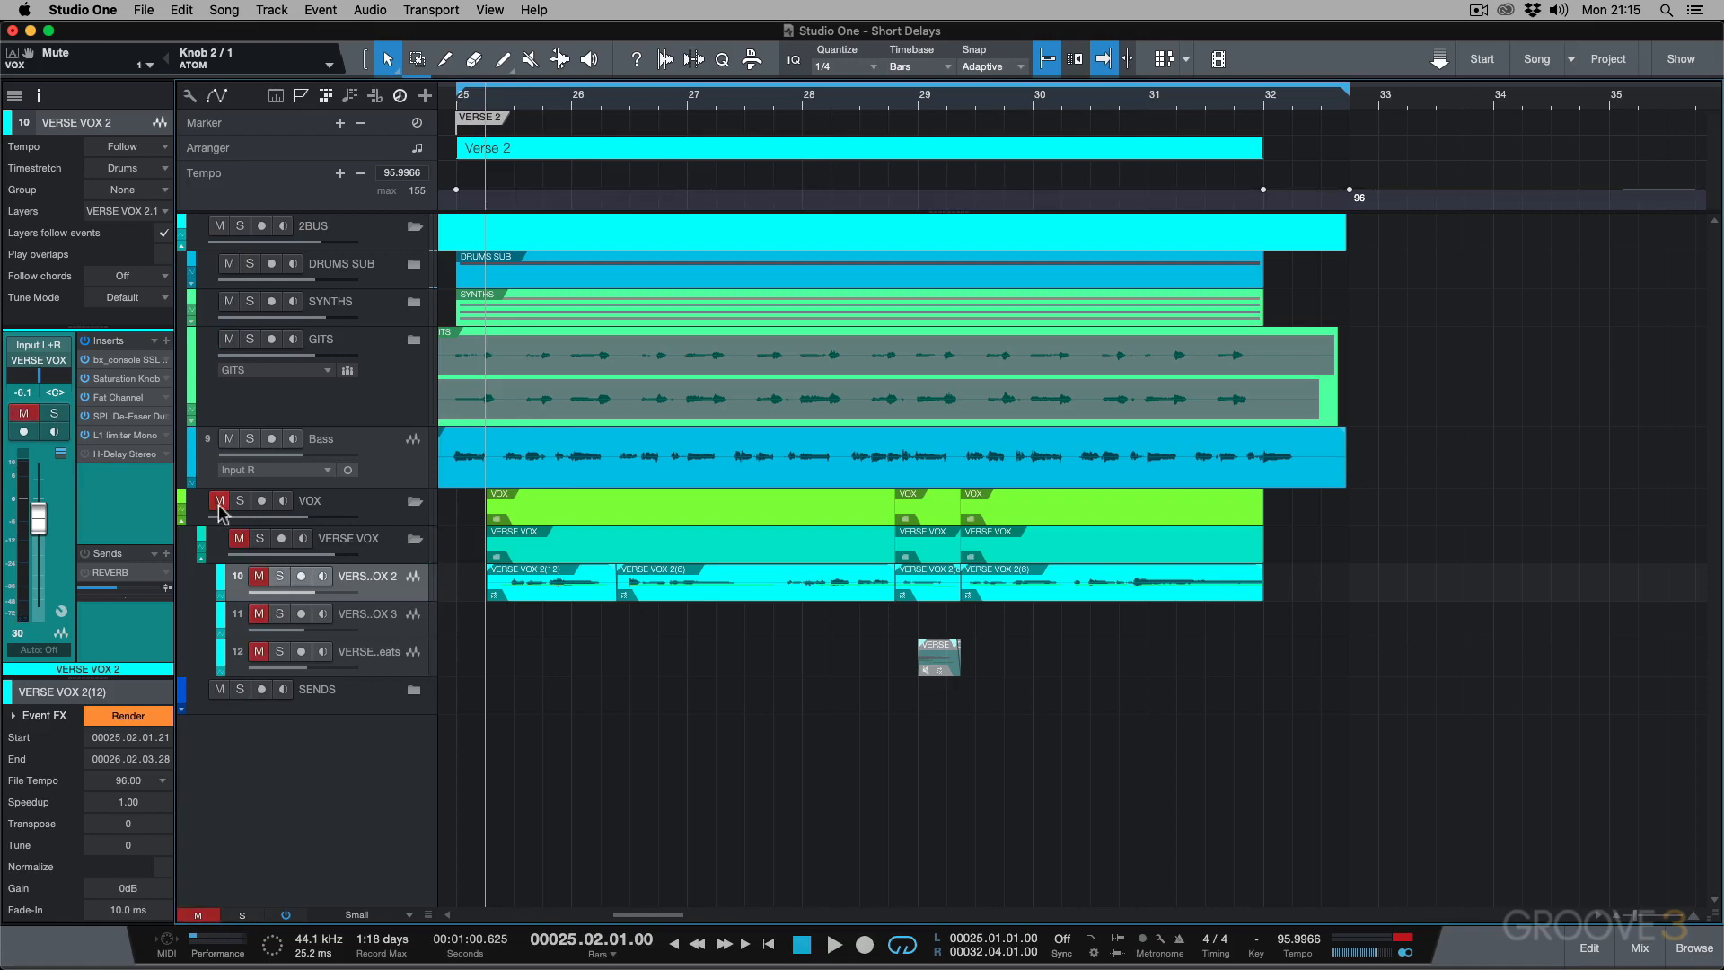
click(239, 225)
click(375, 235)
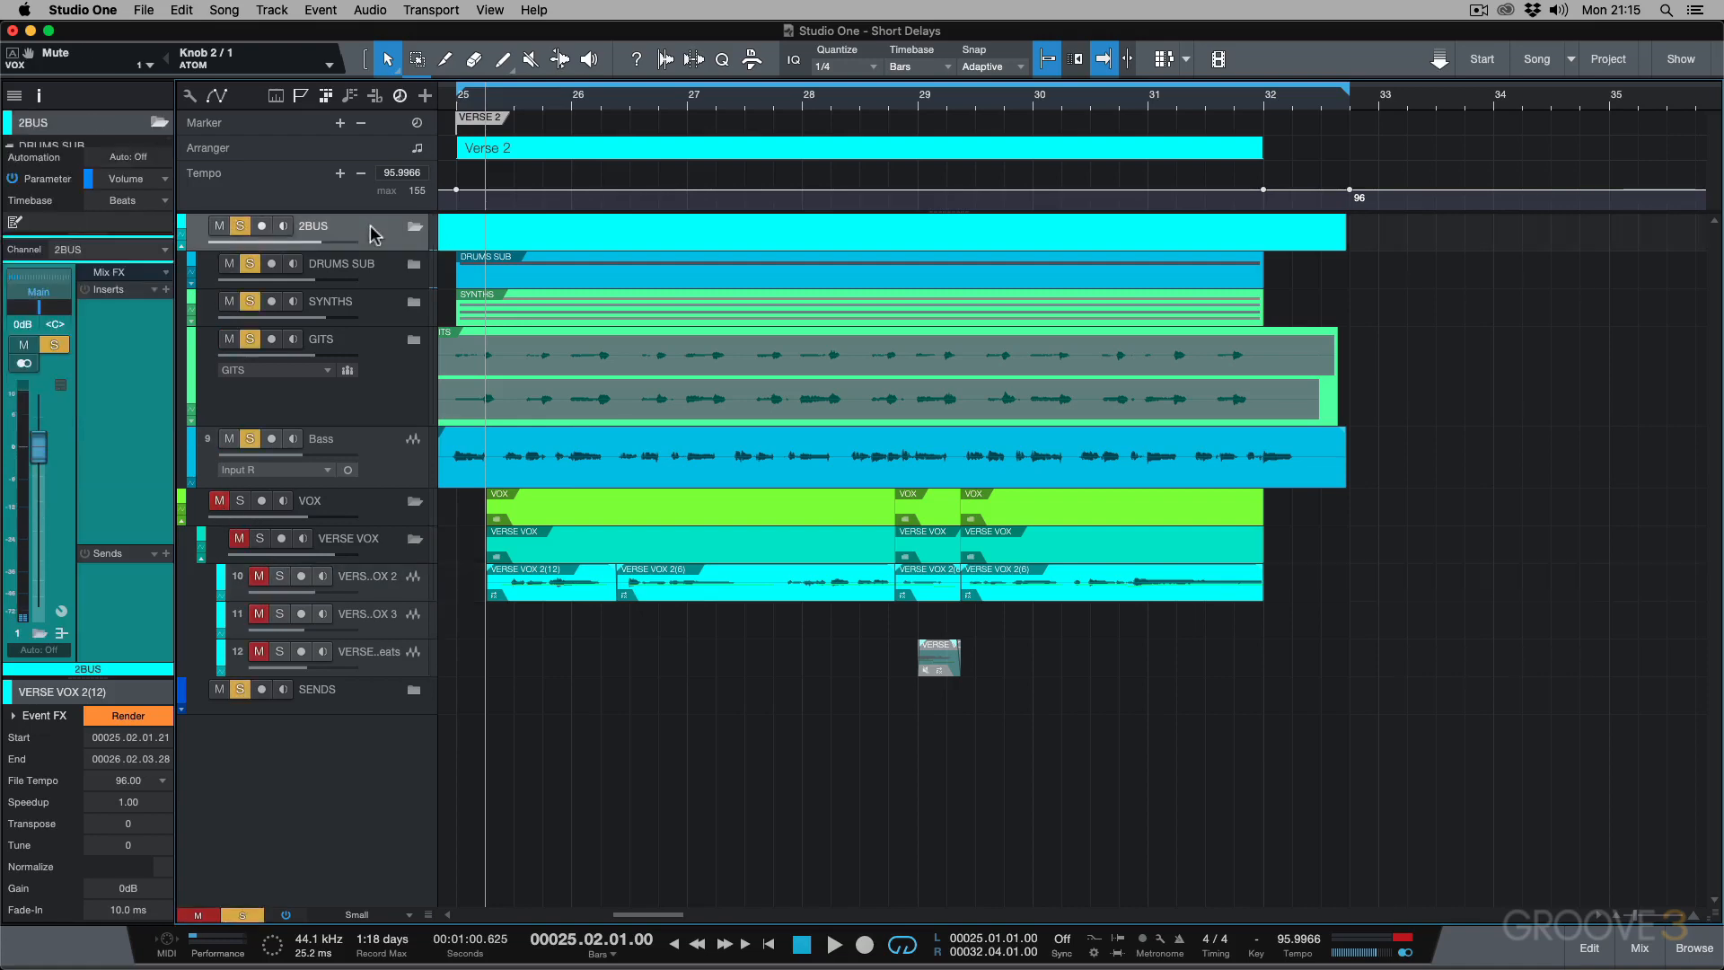
Audition the soloed 2BUS instrumental from the start of Verse 2 at bar 25.
click(456, 113)
key(space)
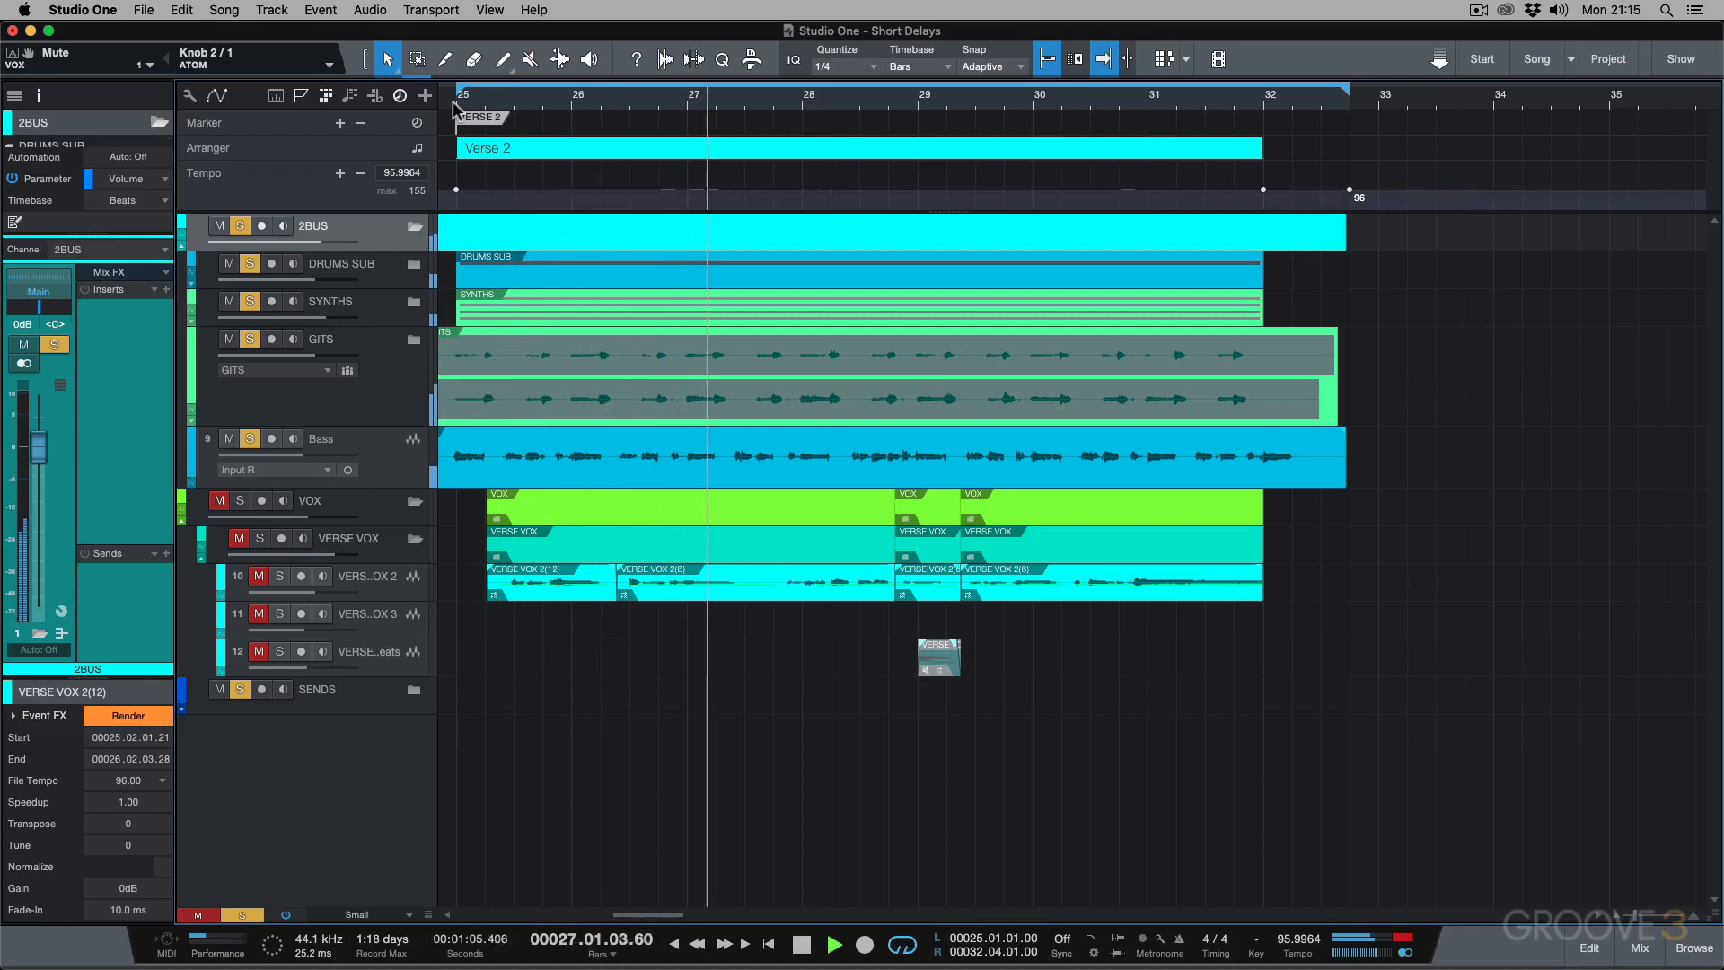
key(space)
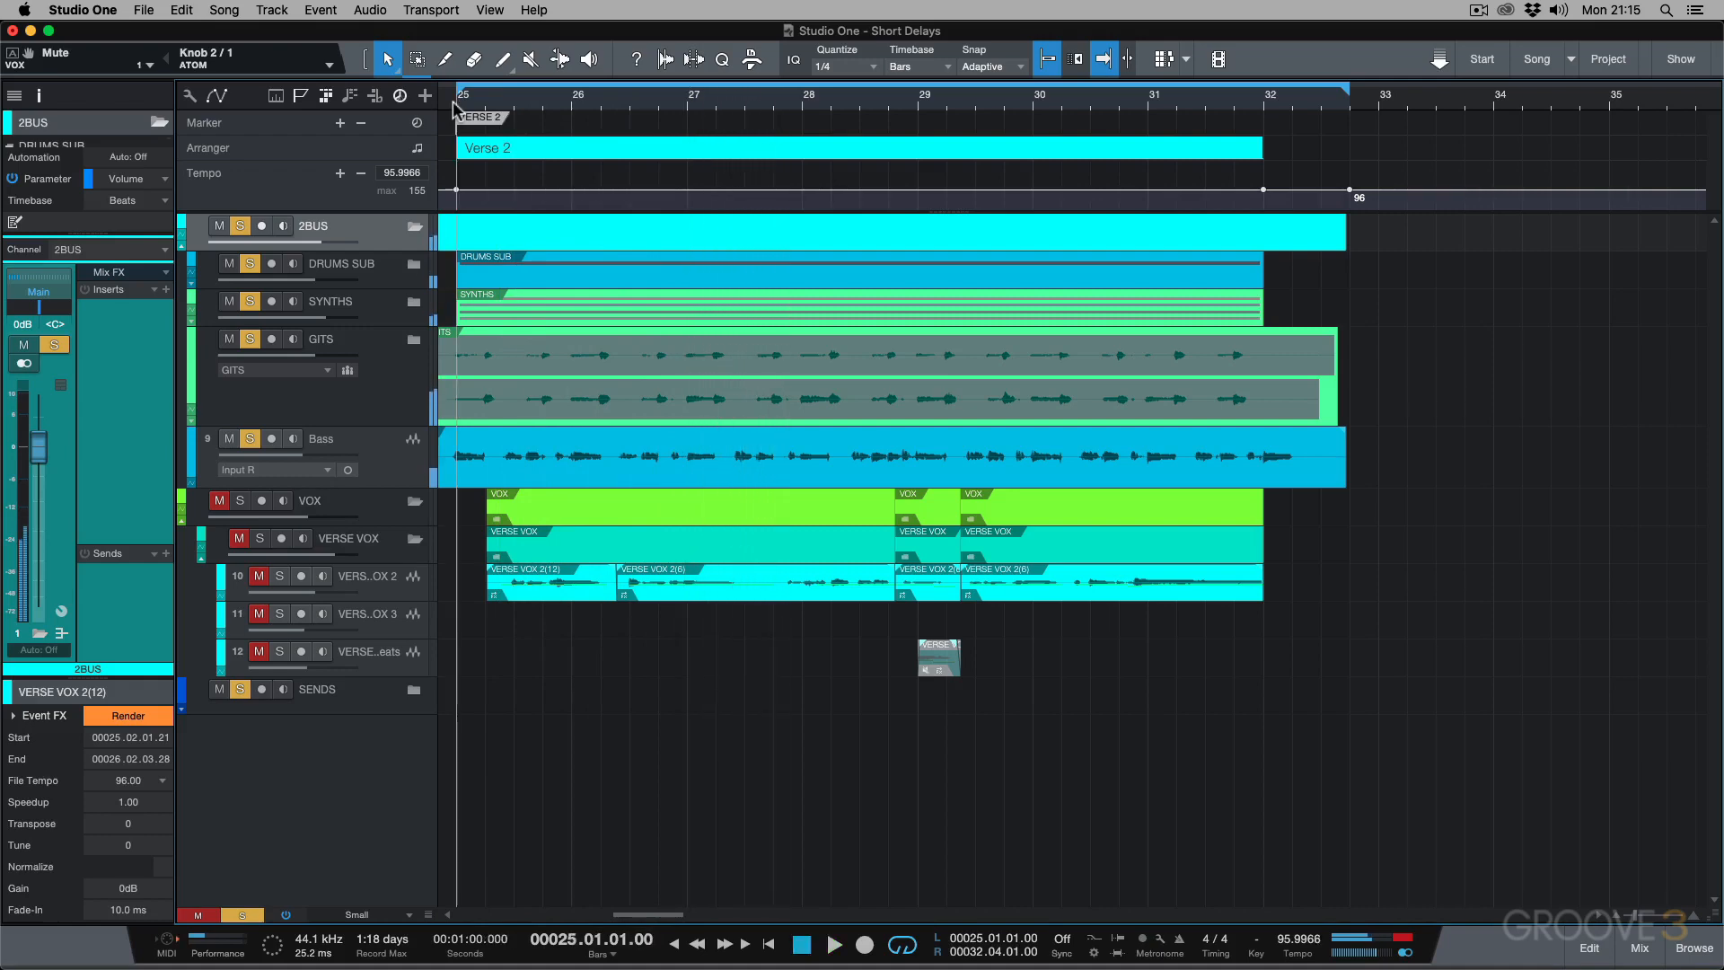
Insert H-Delay Stereo on the 2BUS channel and switch its Analog setting off.
click(167, 289)
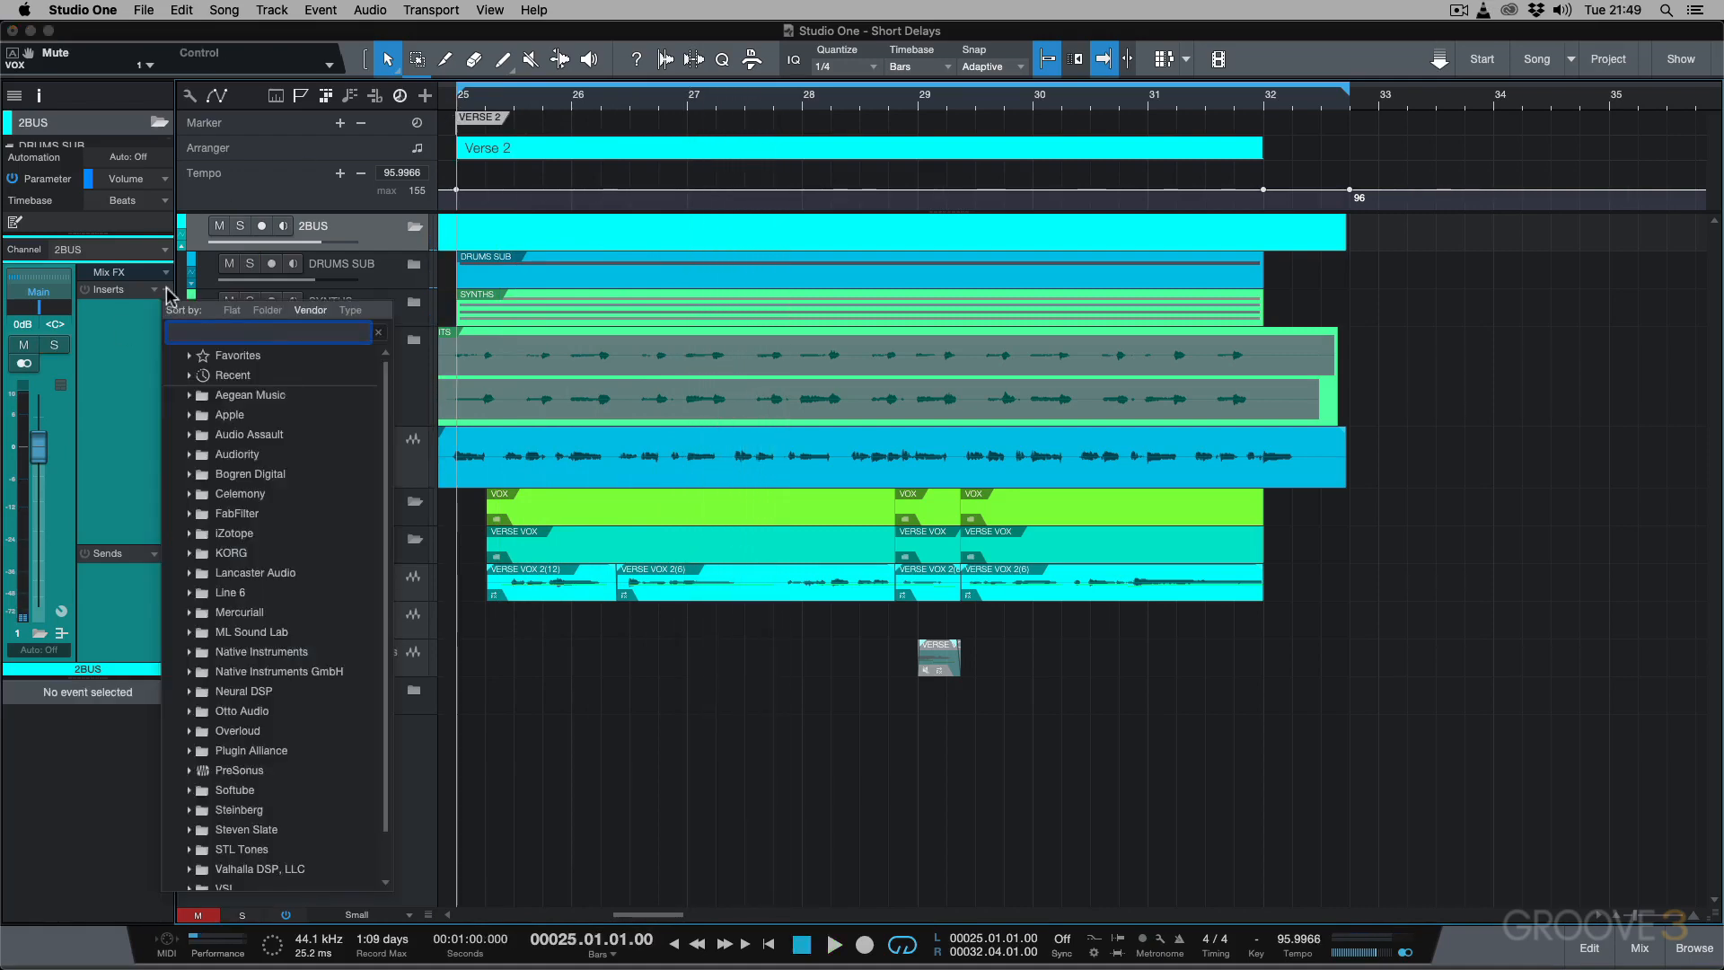
text(h-delay)
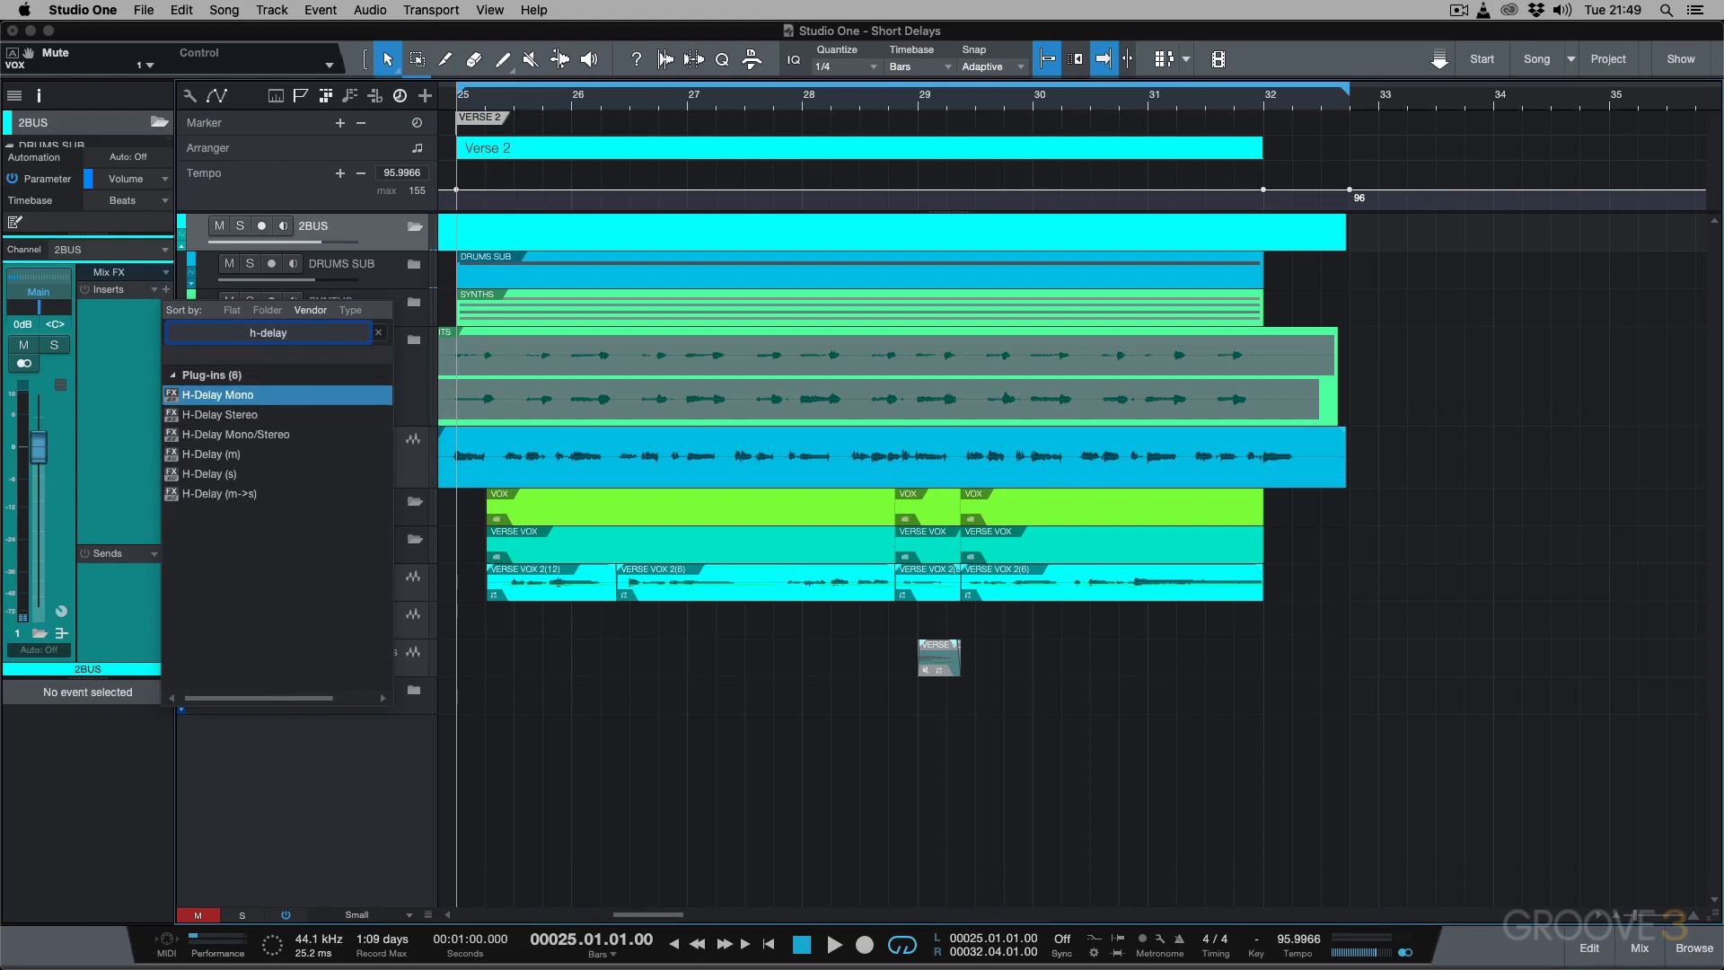
double_click(197, 415)
drag(1151, 452, 1151, 476)
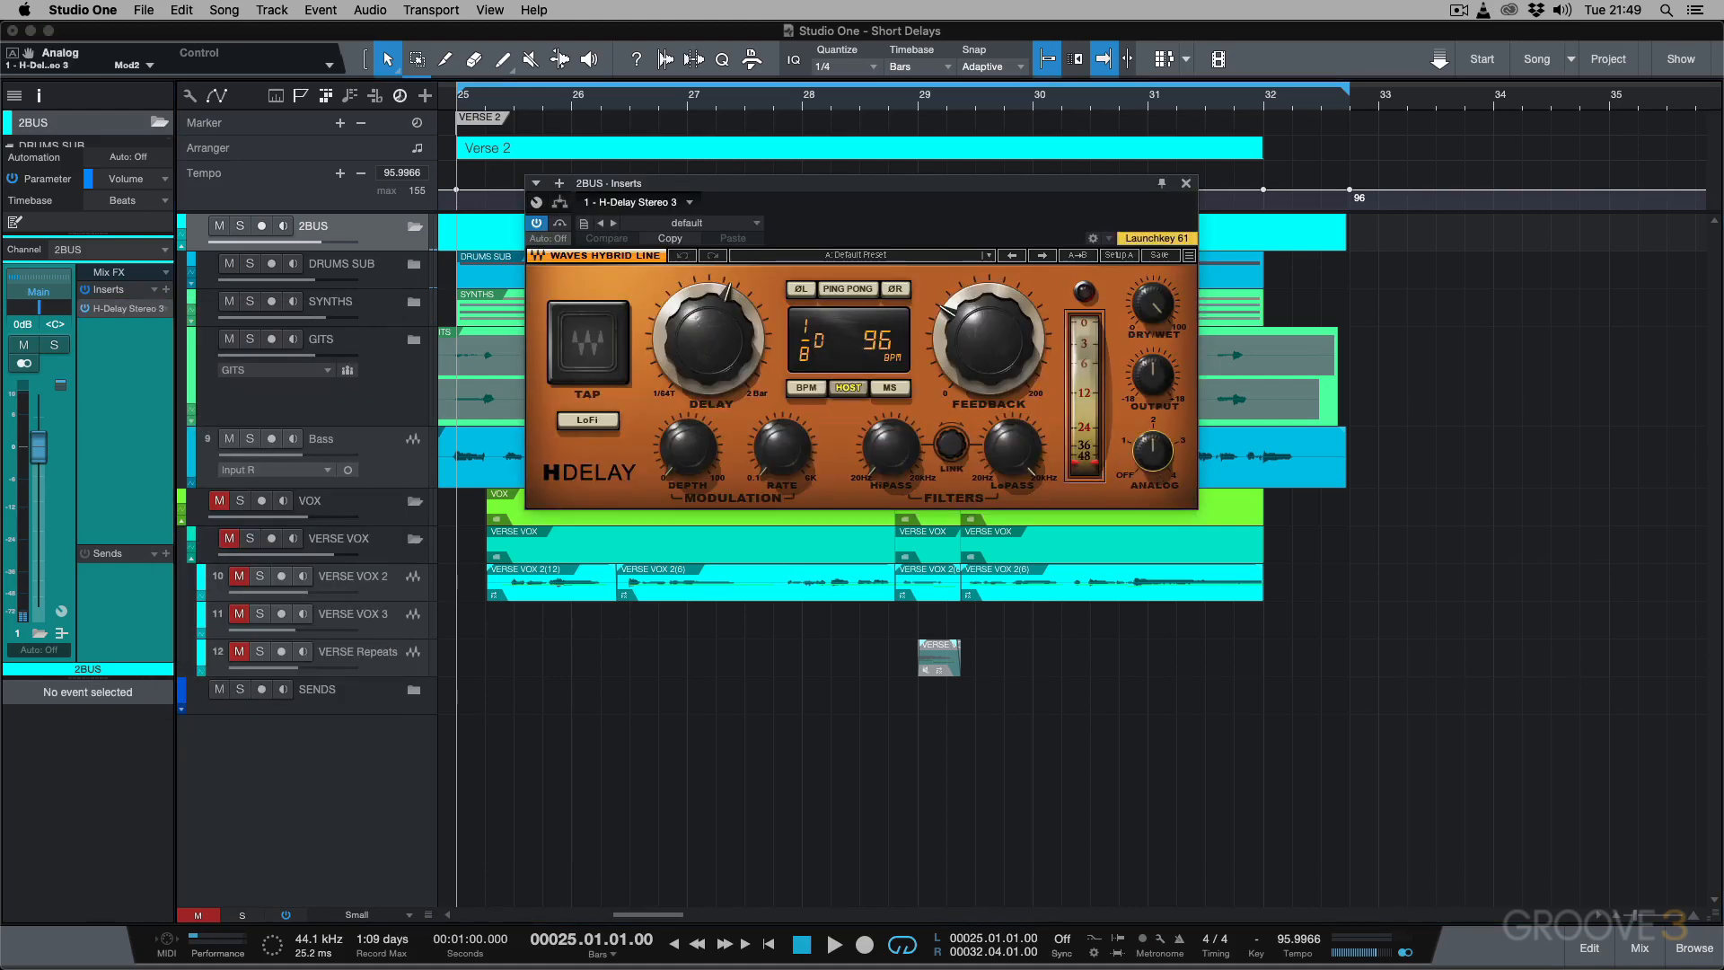
Set the 2BUS H-Delay to a 1/16 delay time, lower its feedback, and set dry/wet to 25.
drag(709, 339, 709, 370)
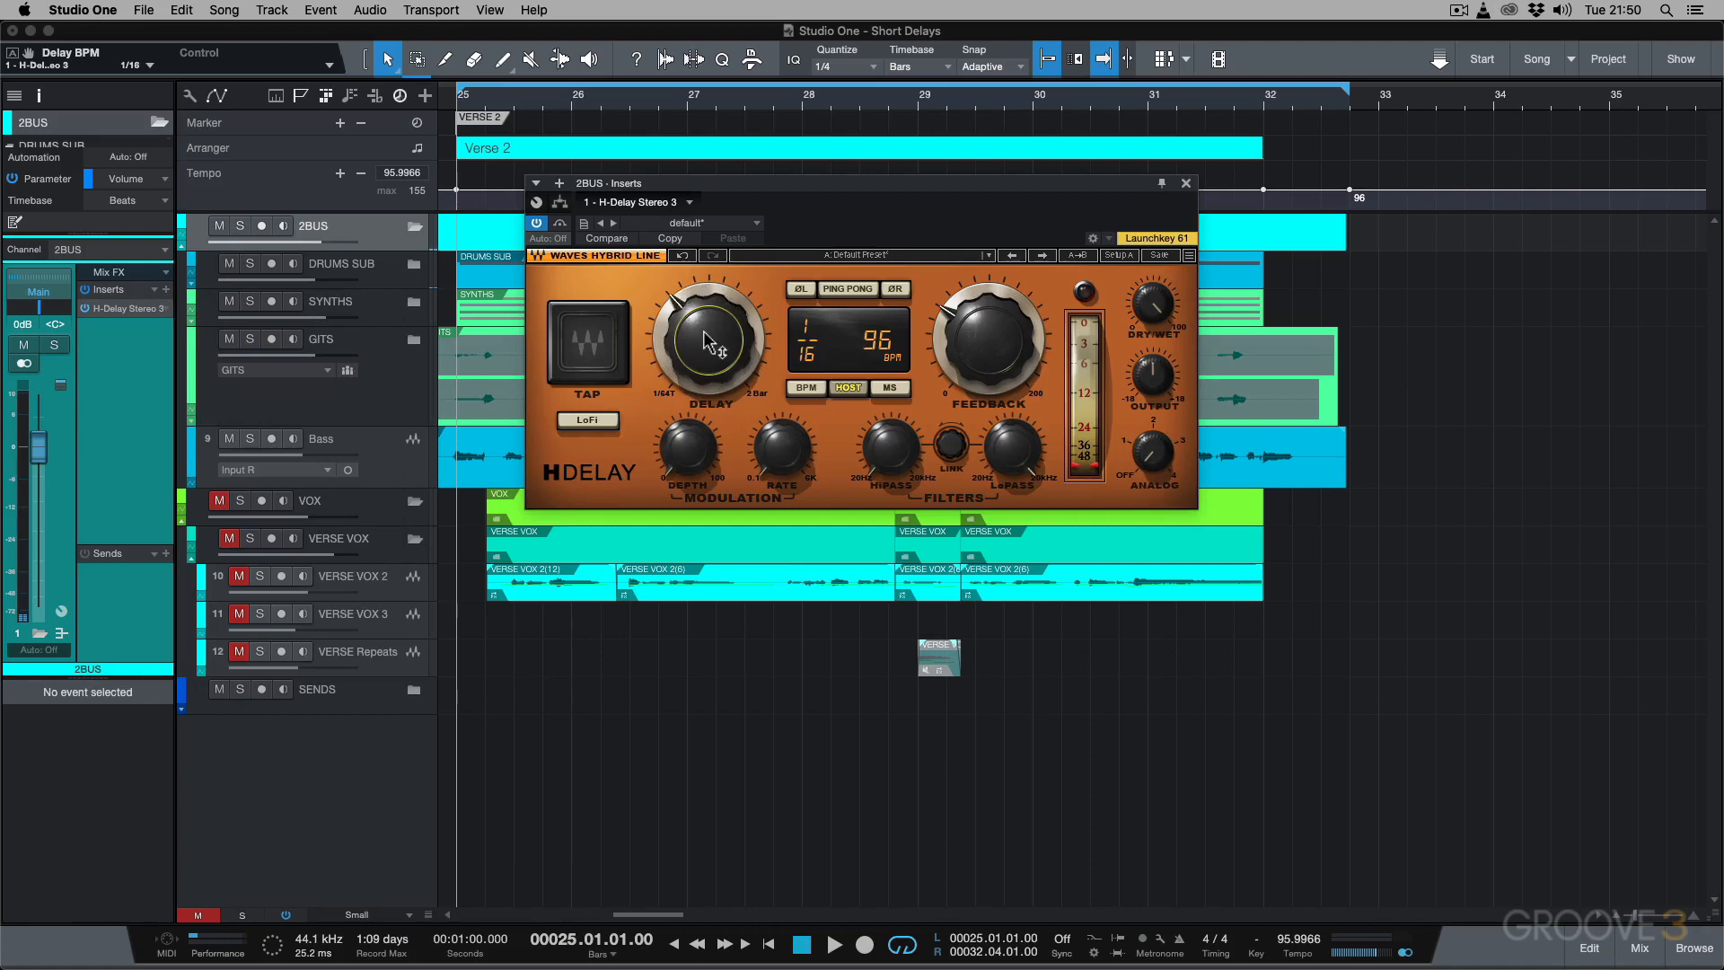
drag(987, 339, 988, 359)
click(1152, 306)
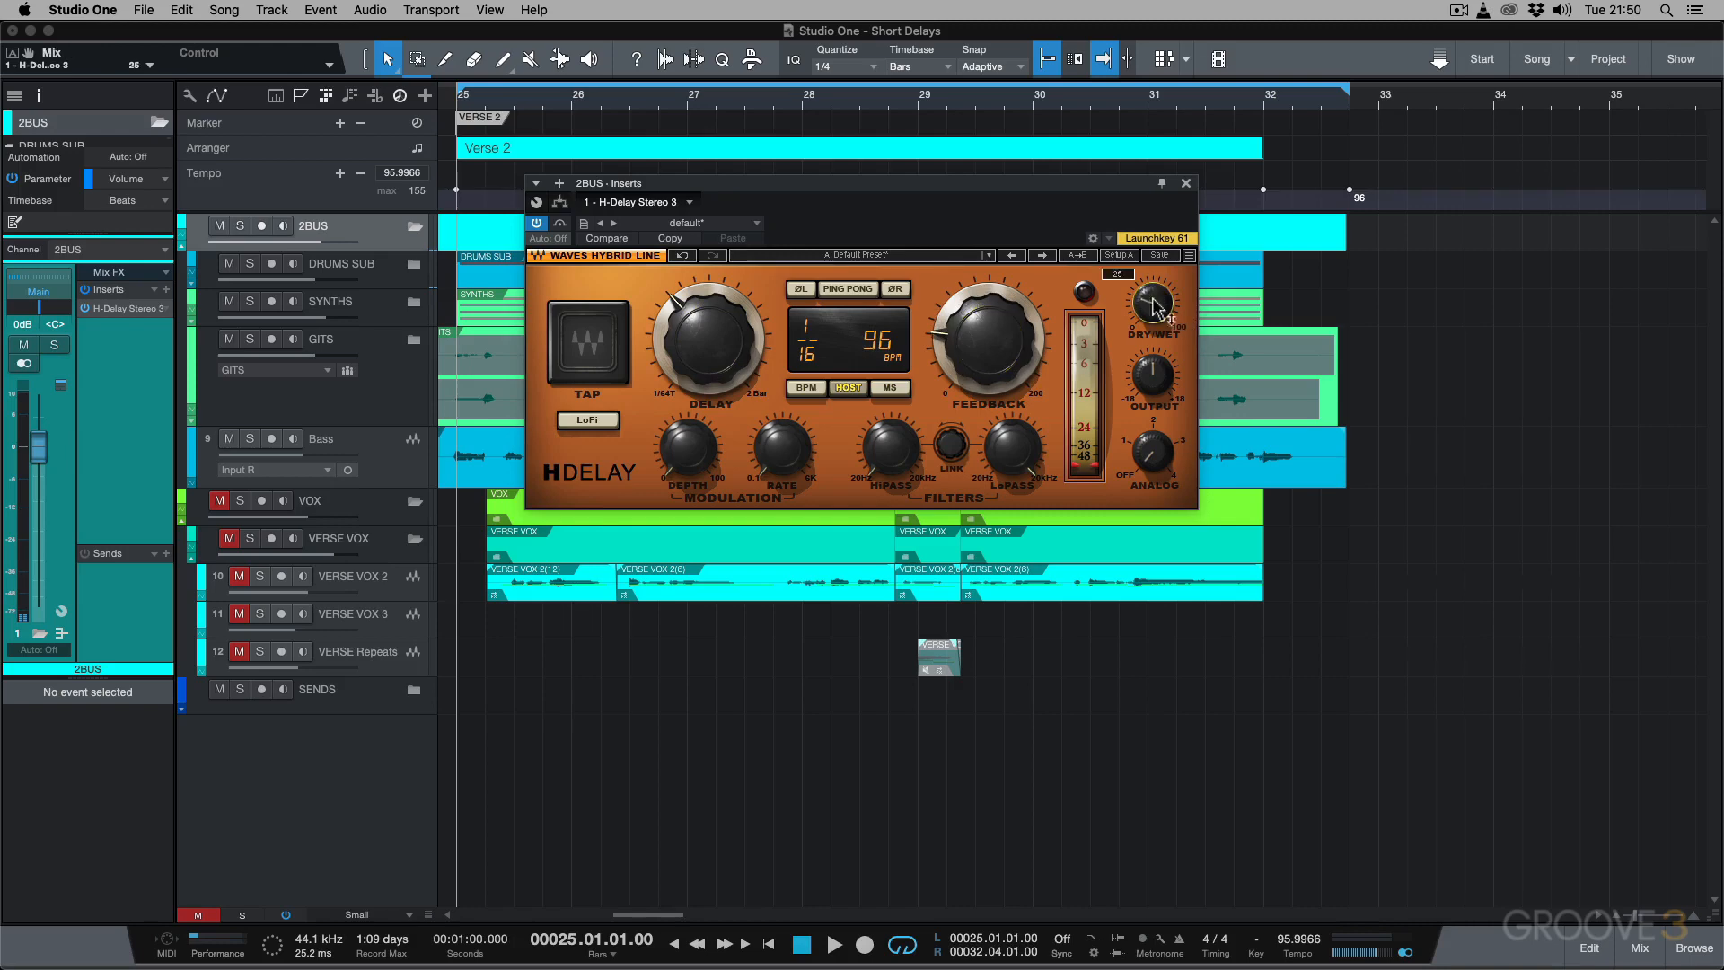
Play the instrumental from bar 25 and set the H-Delay's feedback to 28 and dry/wet to 23.
key(space)
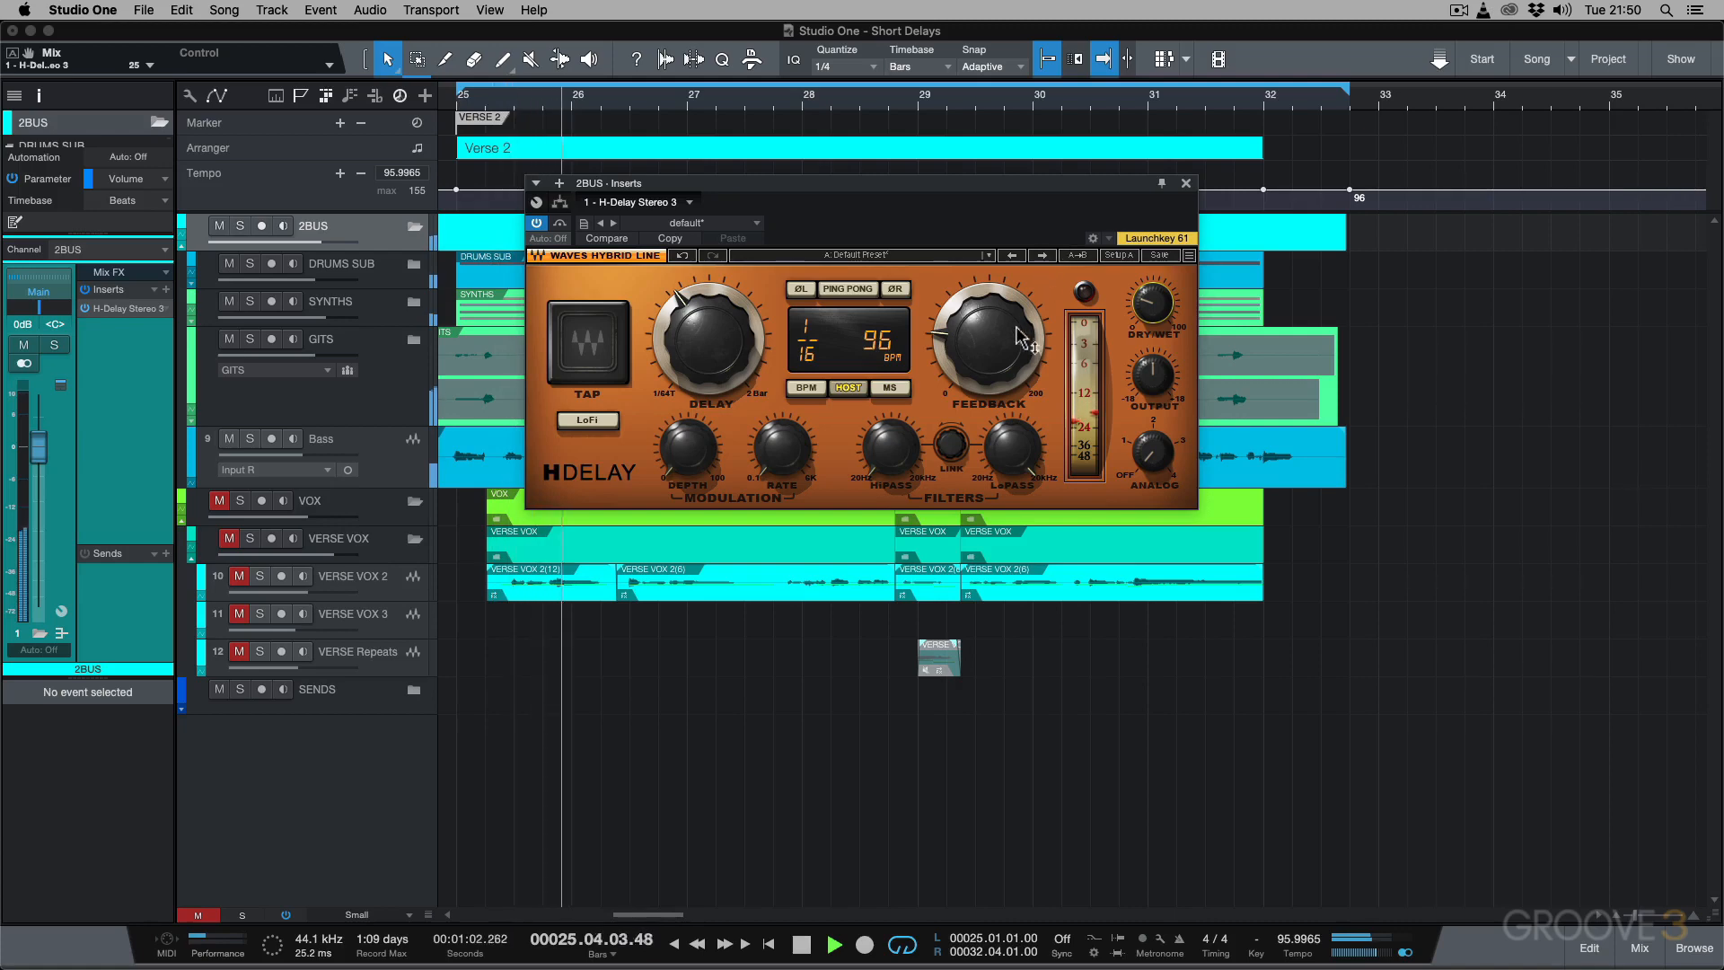
drag(1002, 343, 1003, 357)
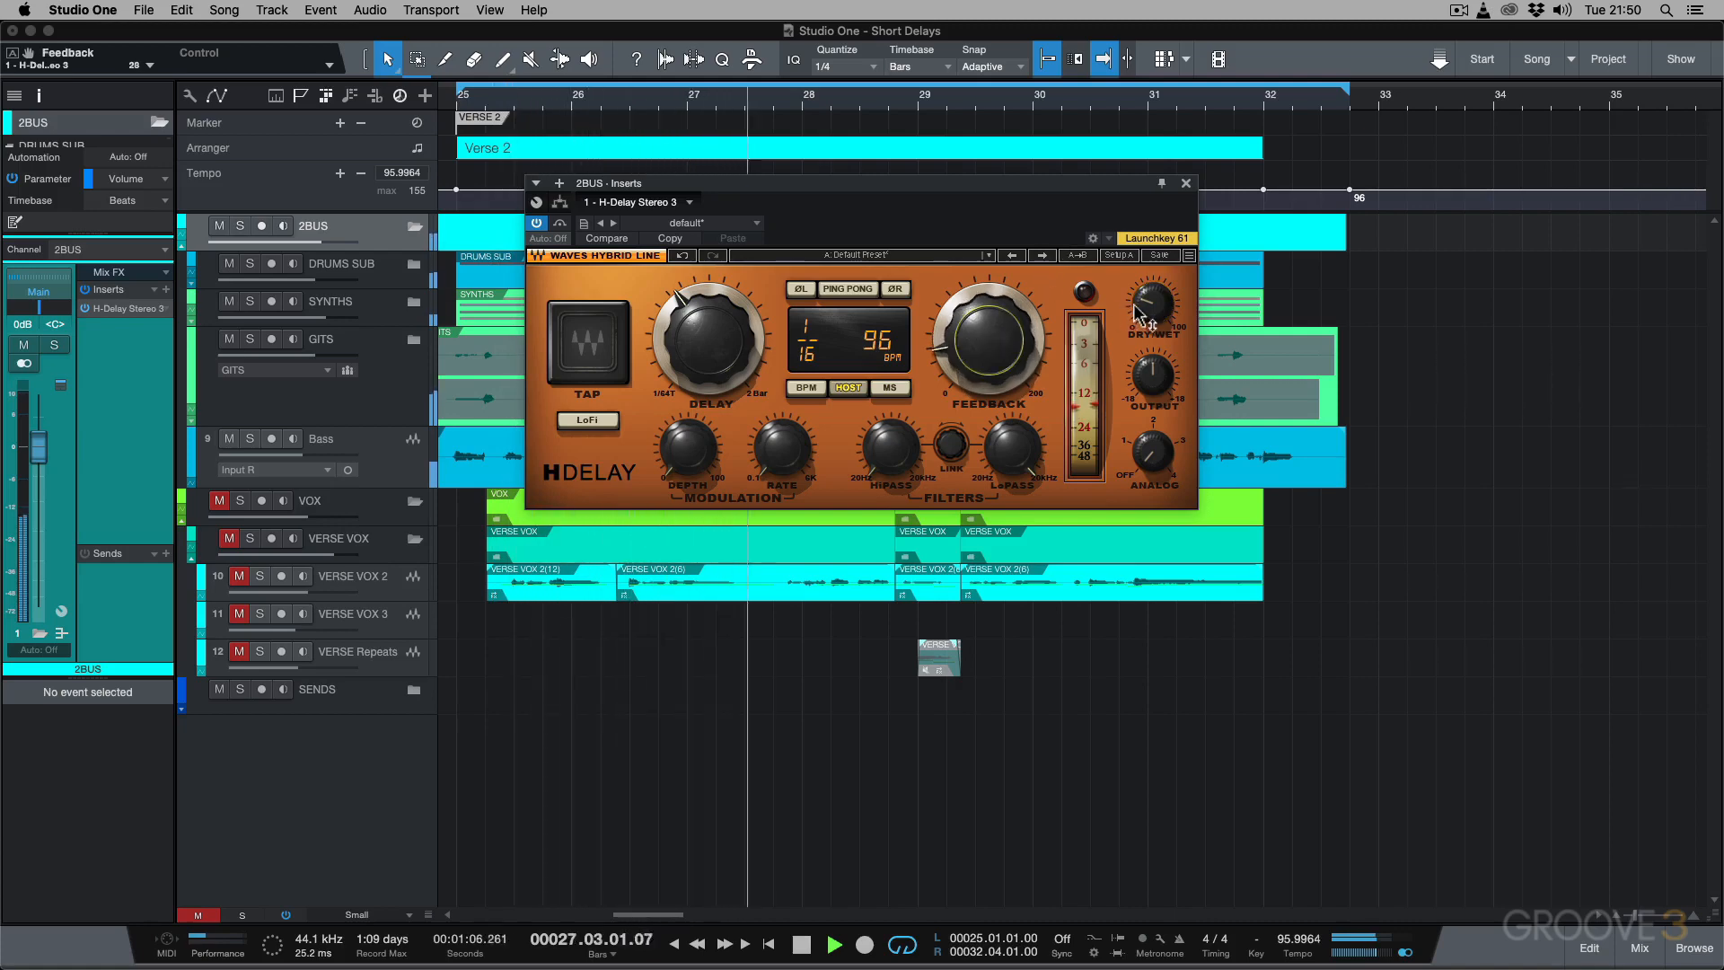
drag(1151, 303, 1152, 308)
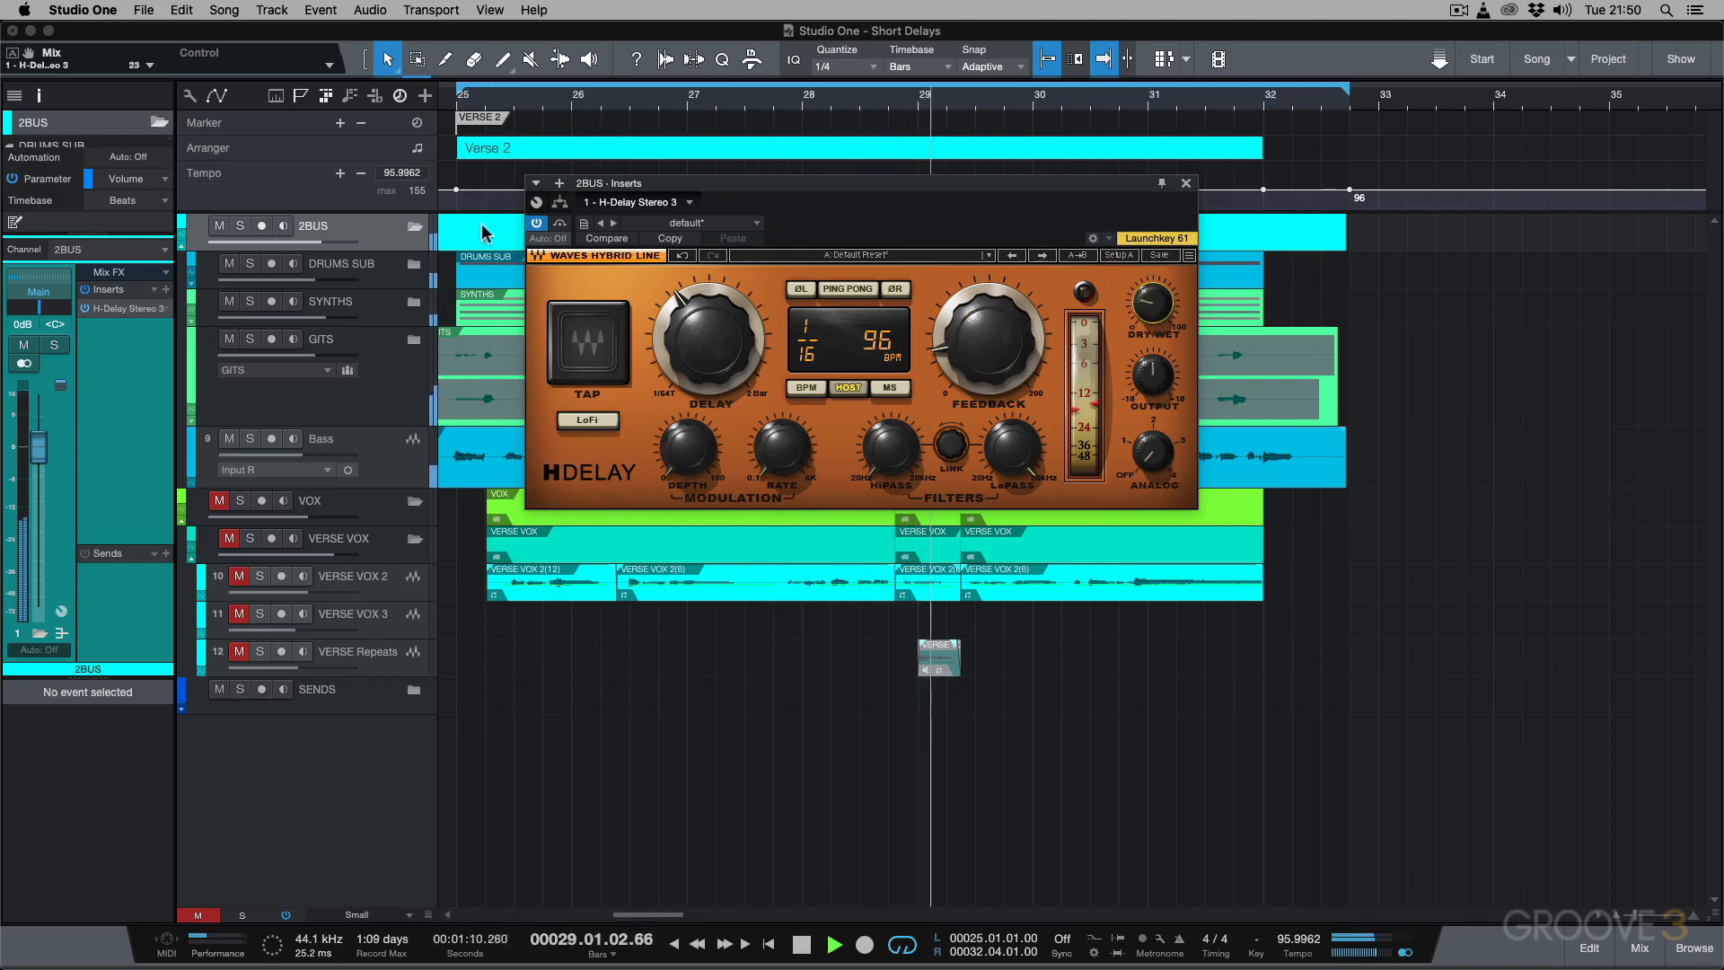
Compare the 2BUS with H-Delay bypassed and re-enabled during playback, and stop the transport.
click(536, 224)
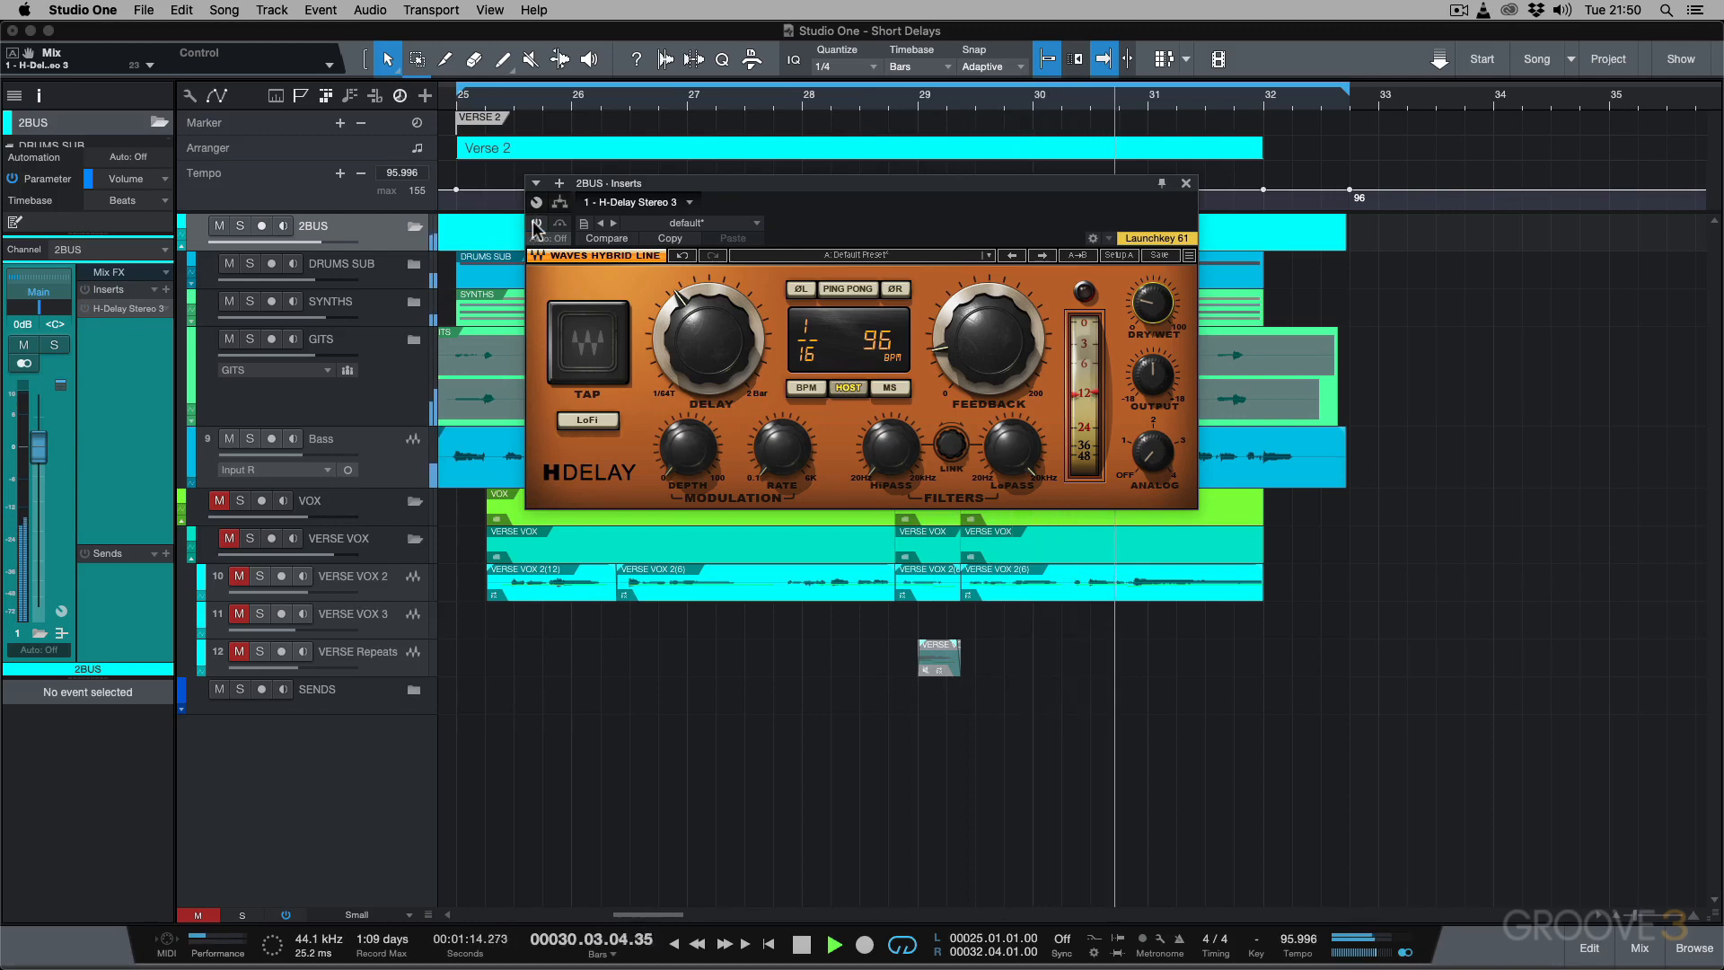
click(536, 223)
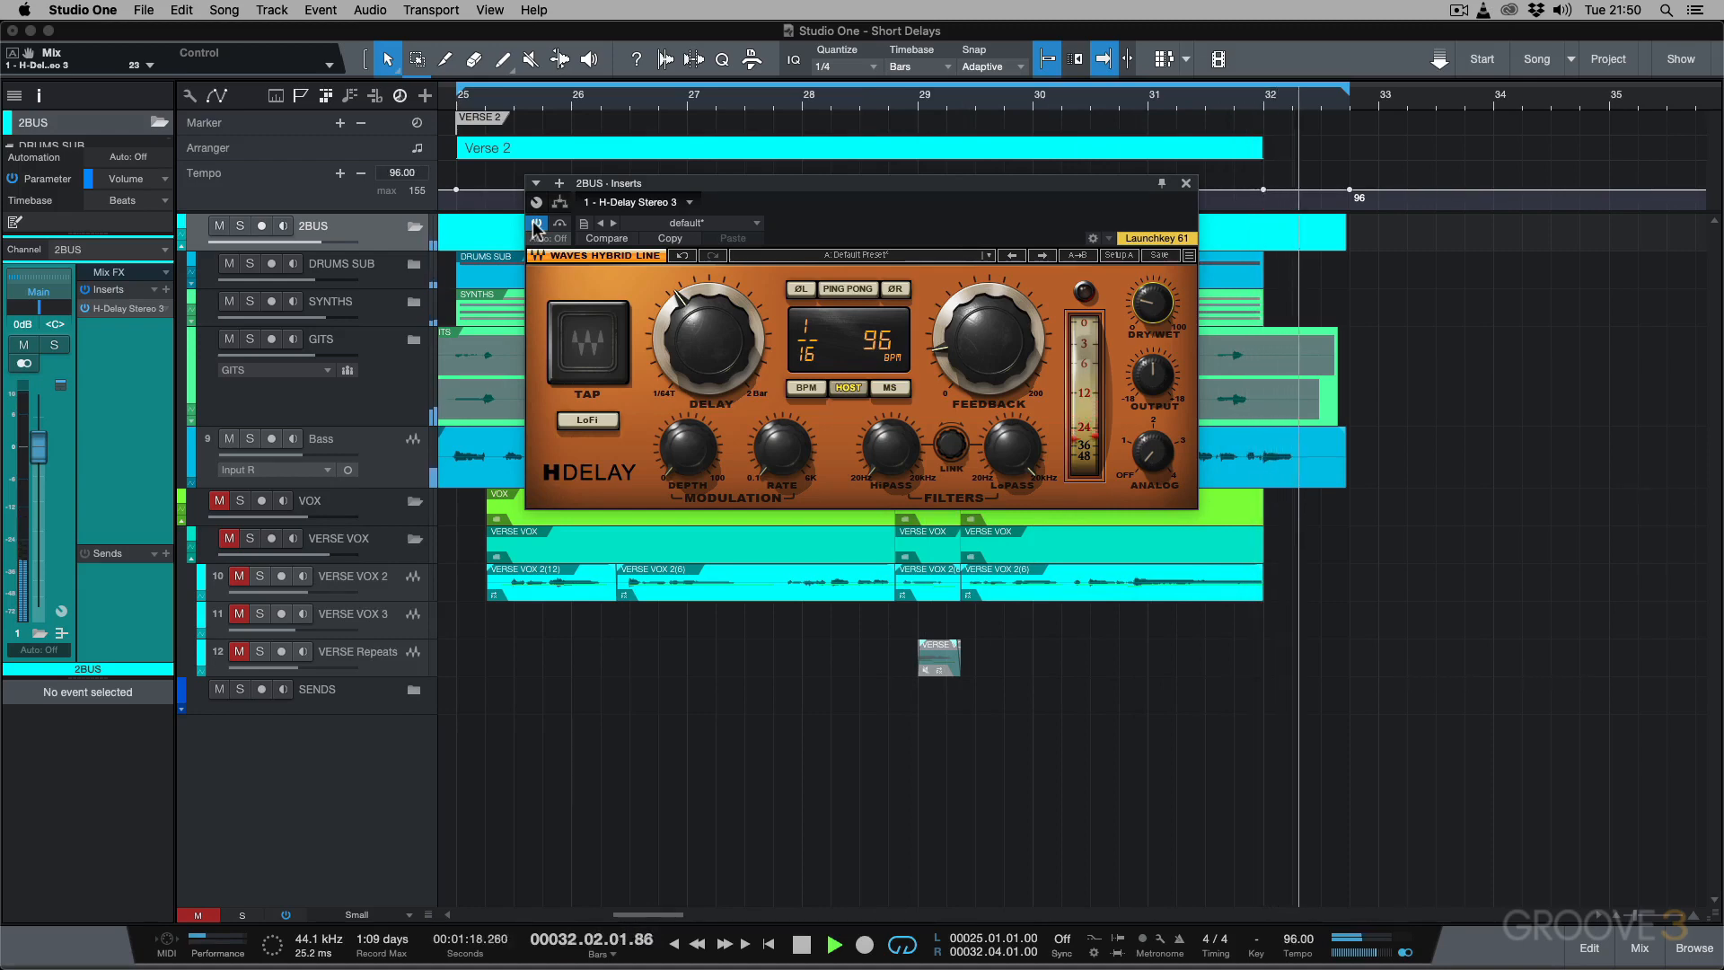
key(space)
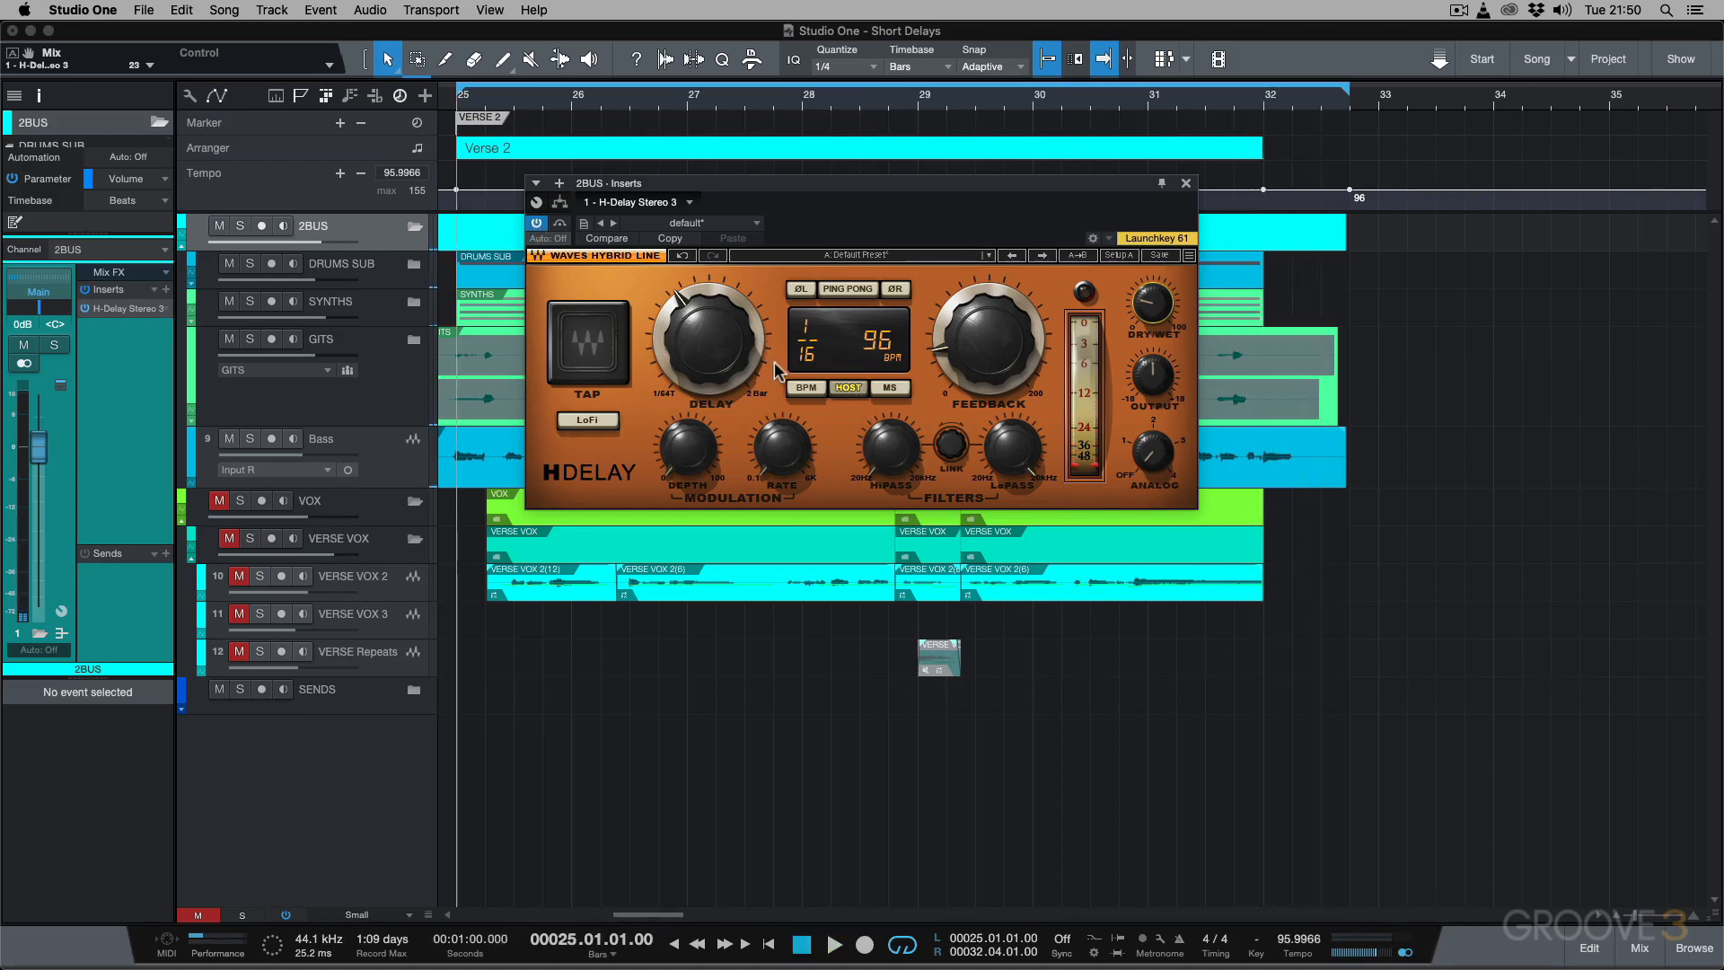
Replay from bar 25 and set the H-Delay filters to a 76 Hz HiPass and a 2.29 kHz LoPass.
key(space)
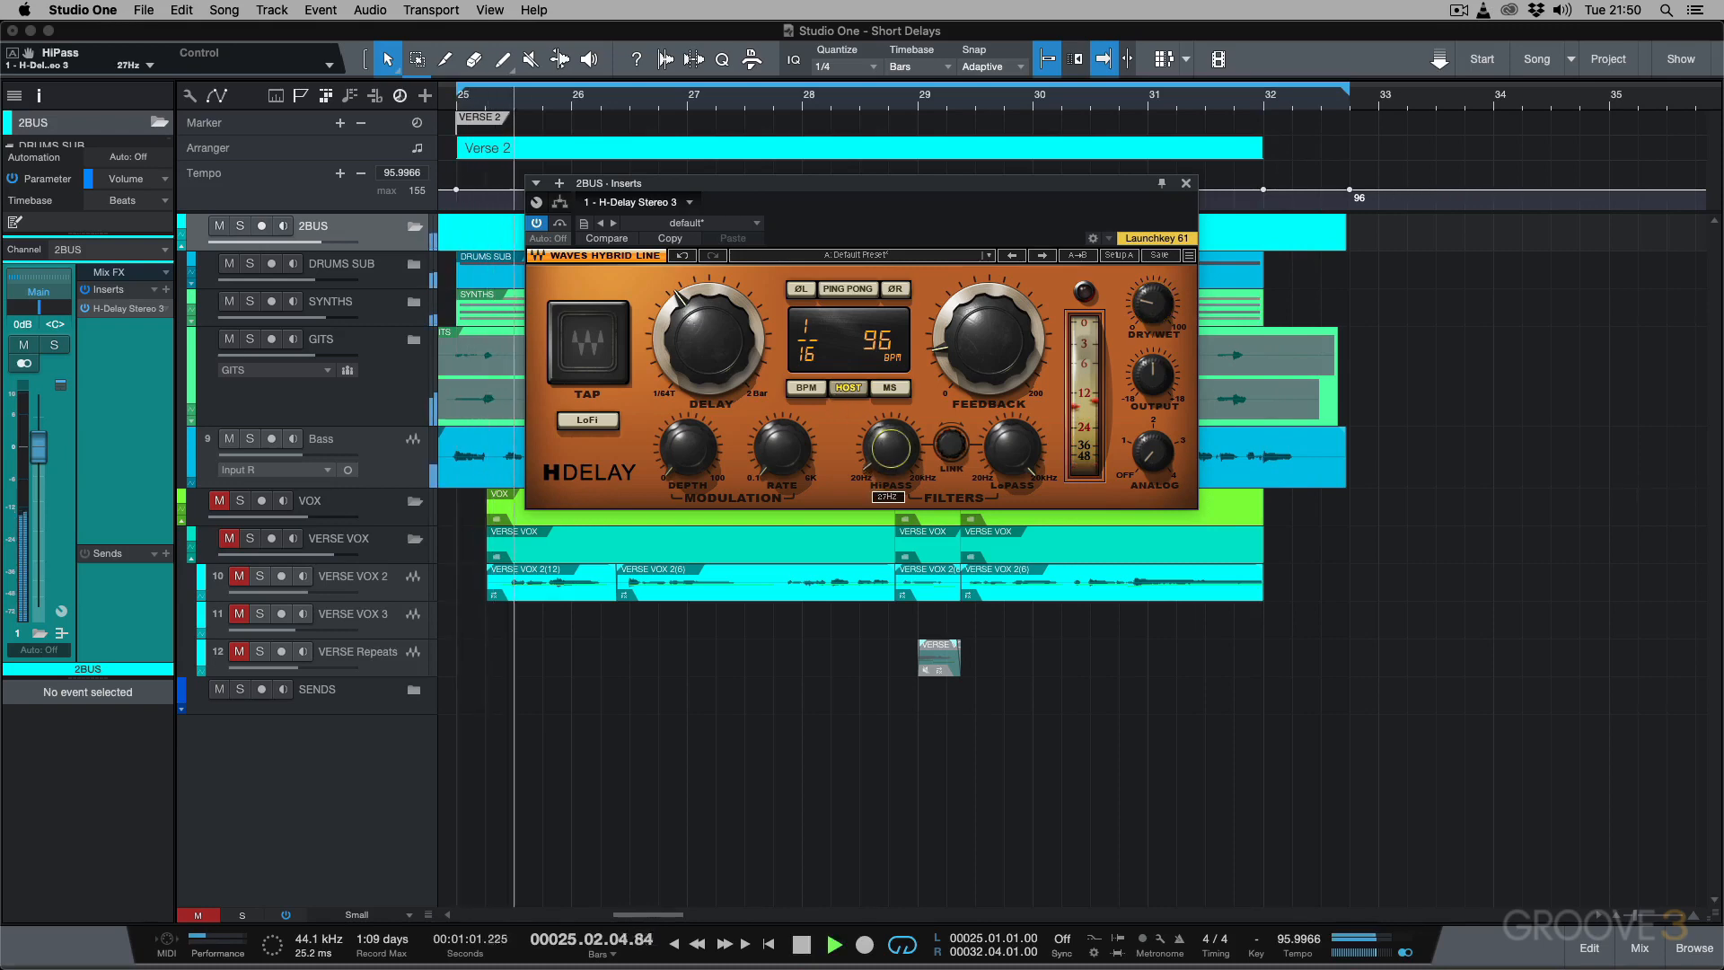
drag(890, 447, 890, 434)
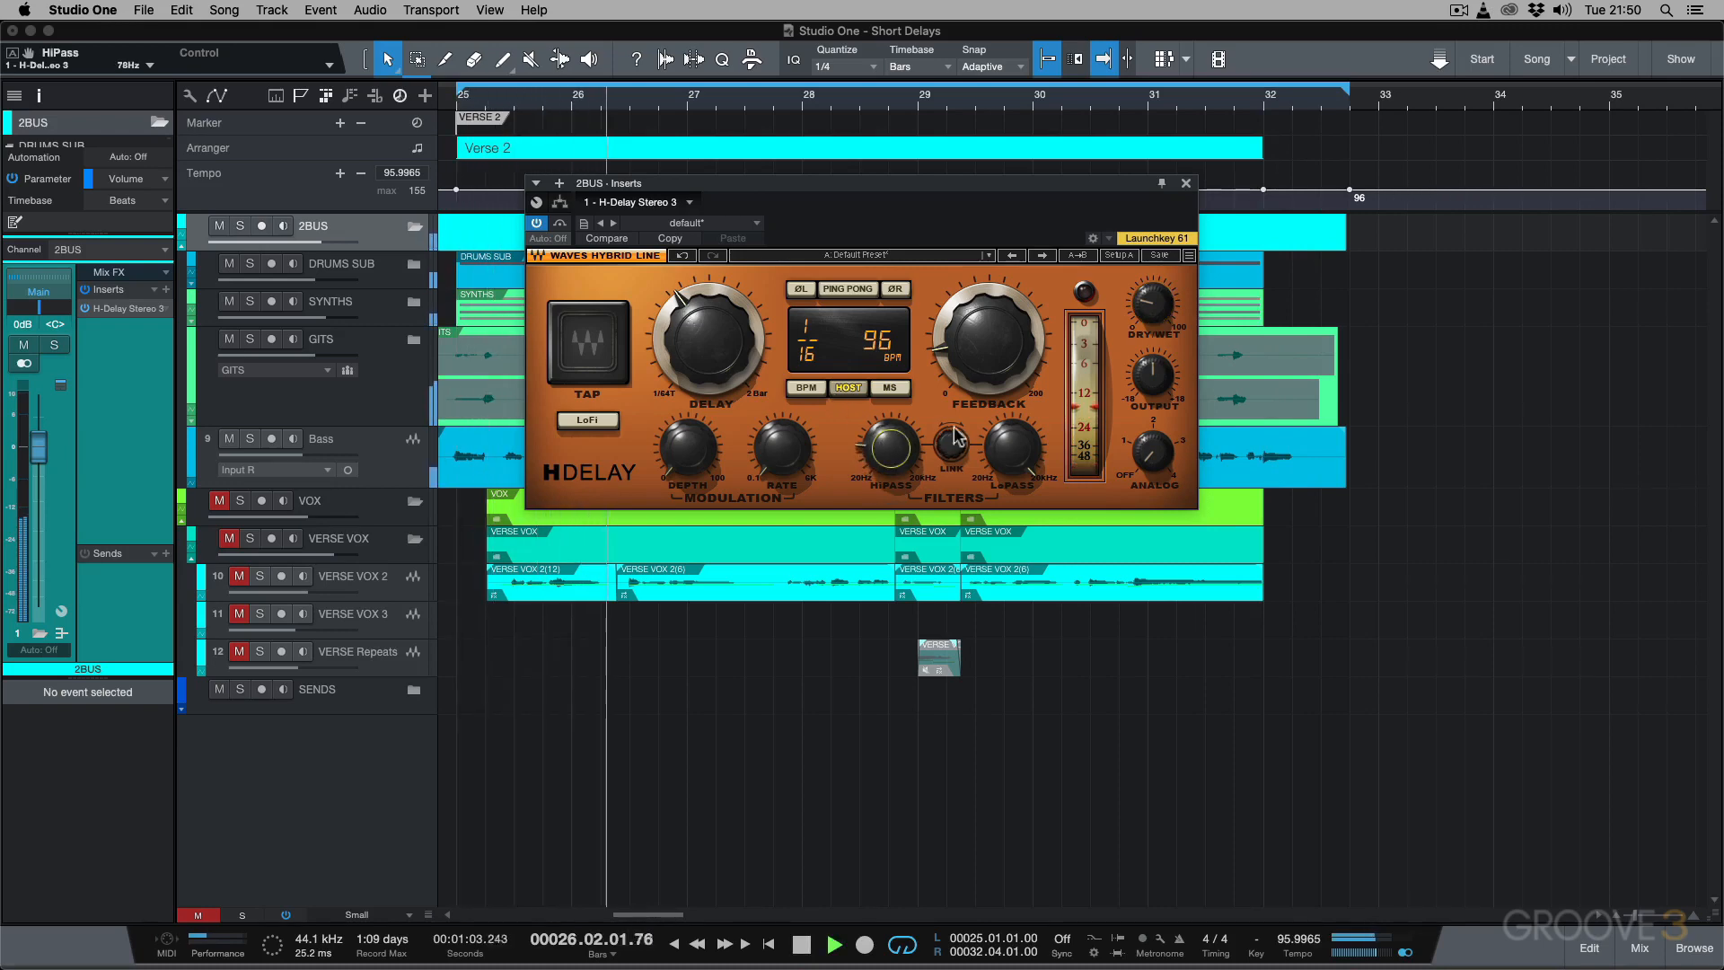
click(1002, 451)
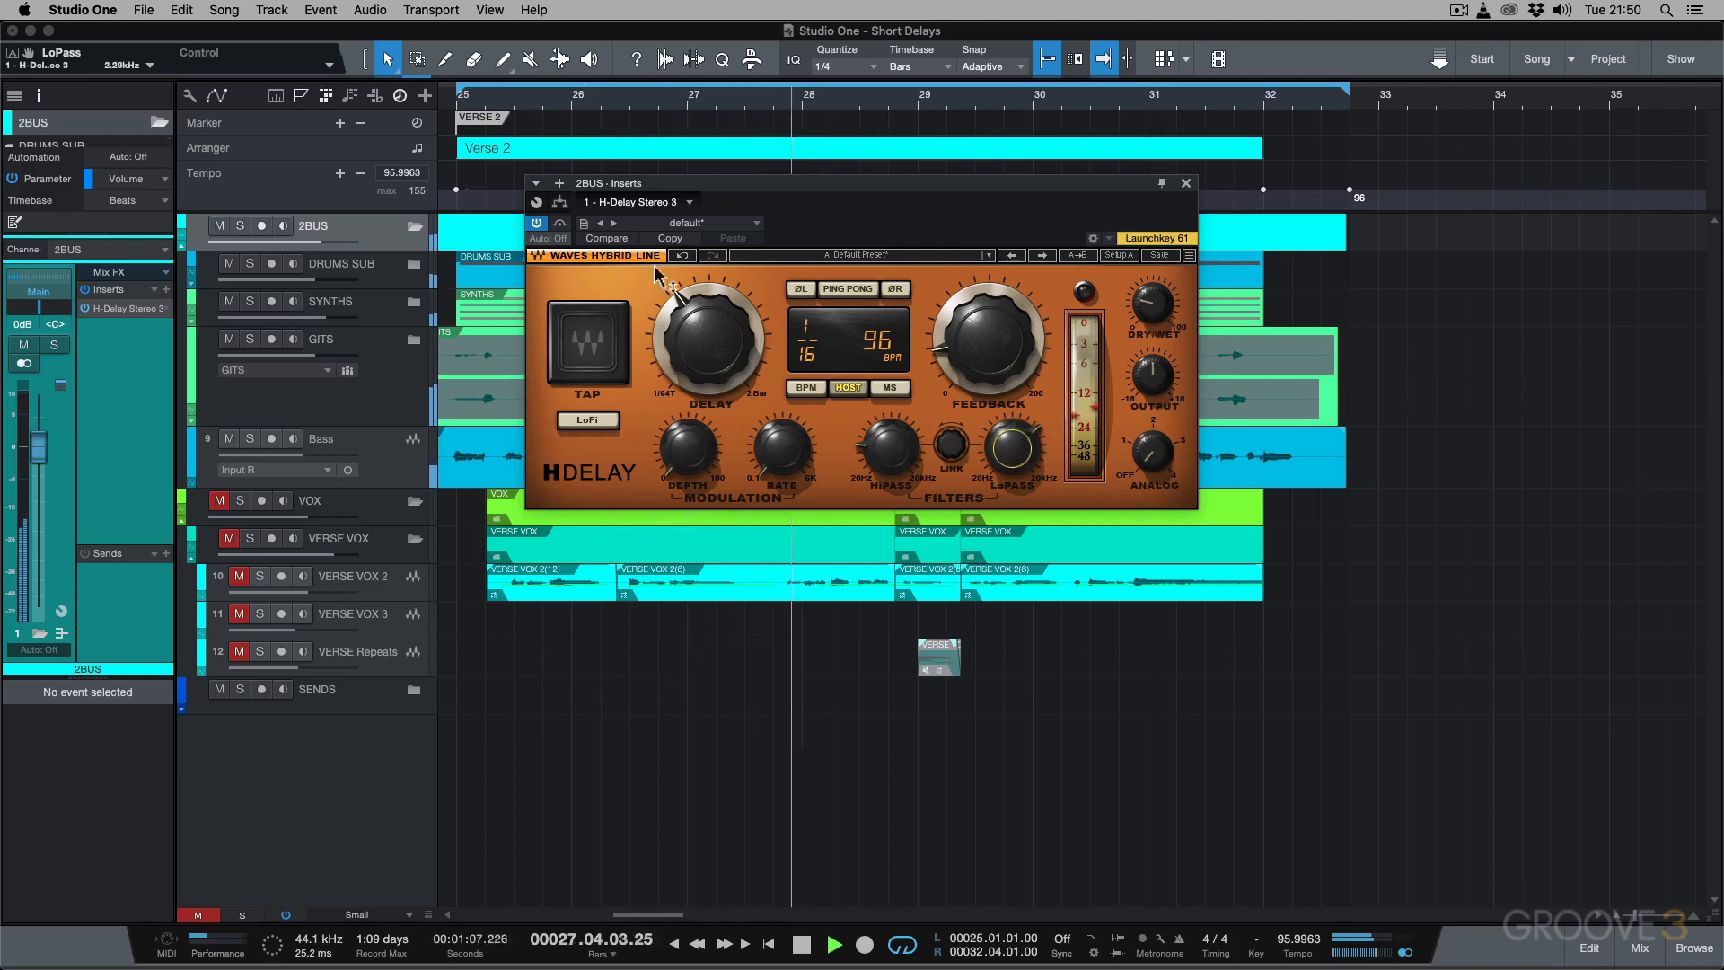
Compare the filtered delay on the 2BUS against bypass, leave H-Delay enabled, and stop playback.
click(537, 223)
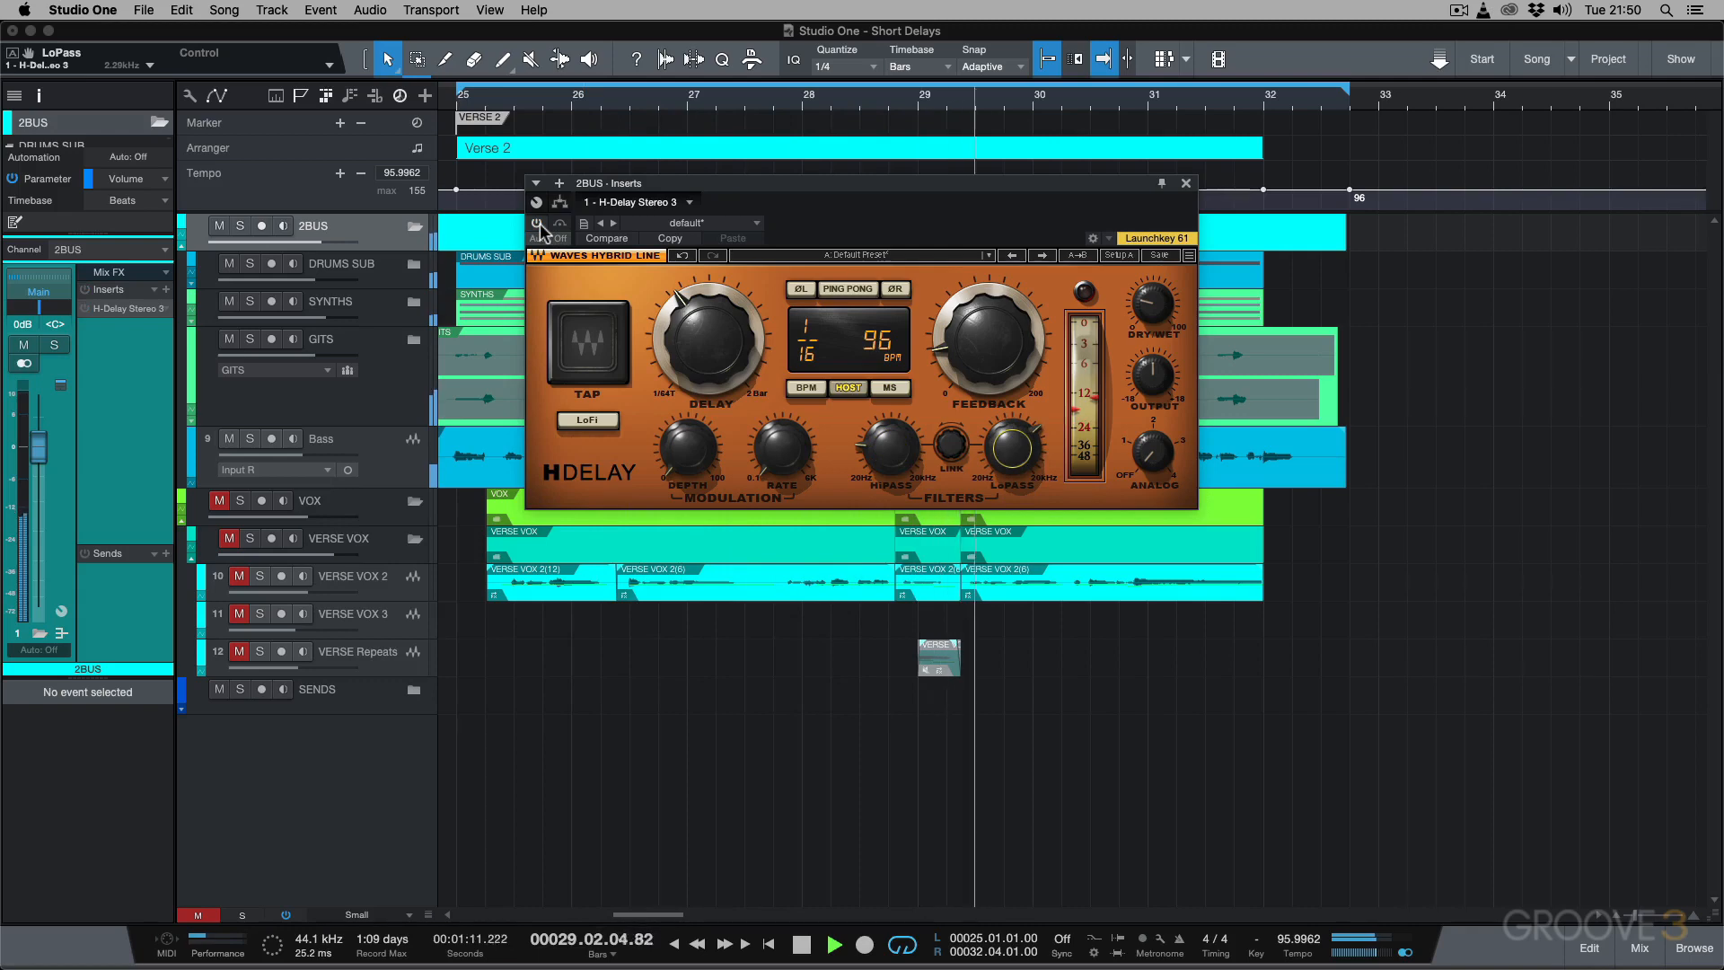
click(537, 223)
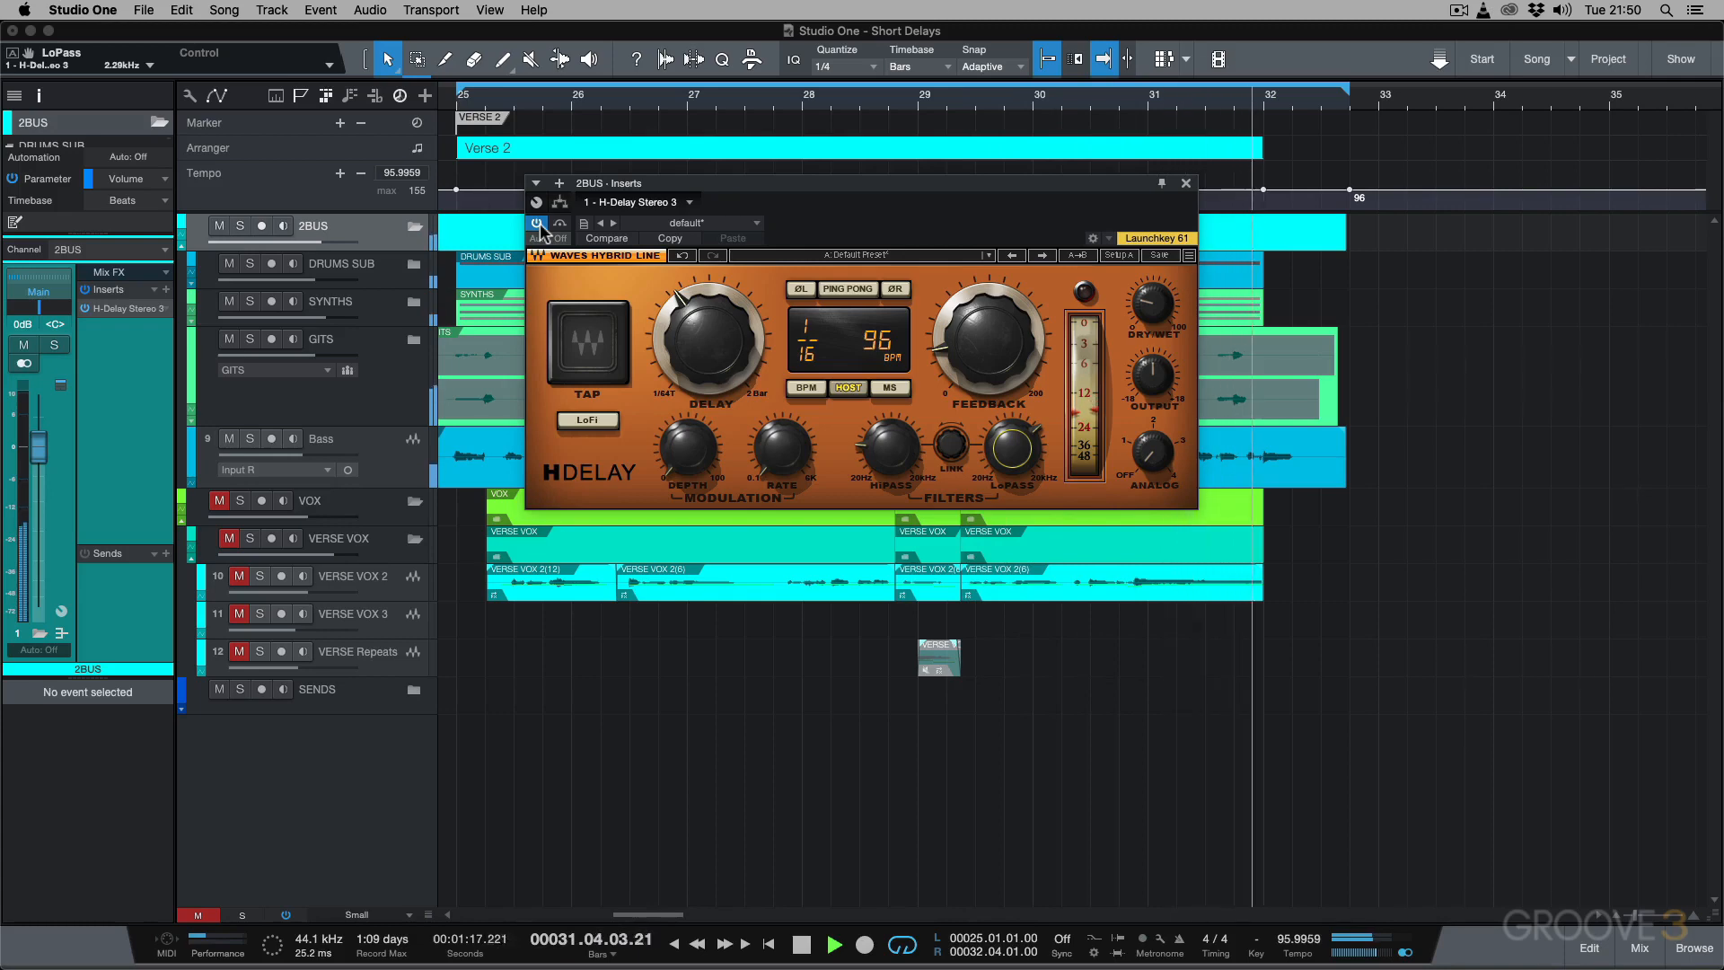
key(space)
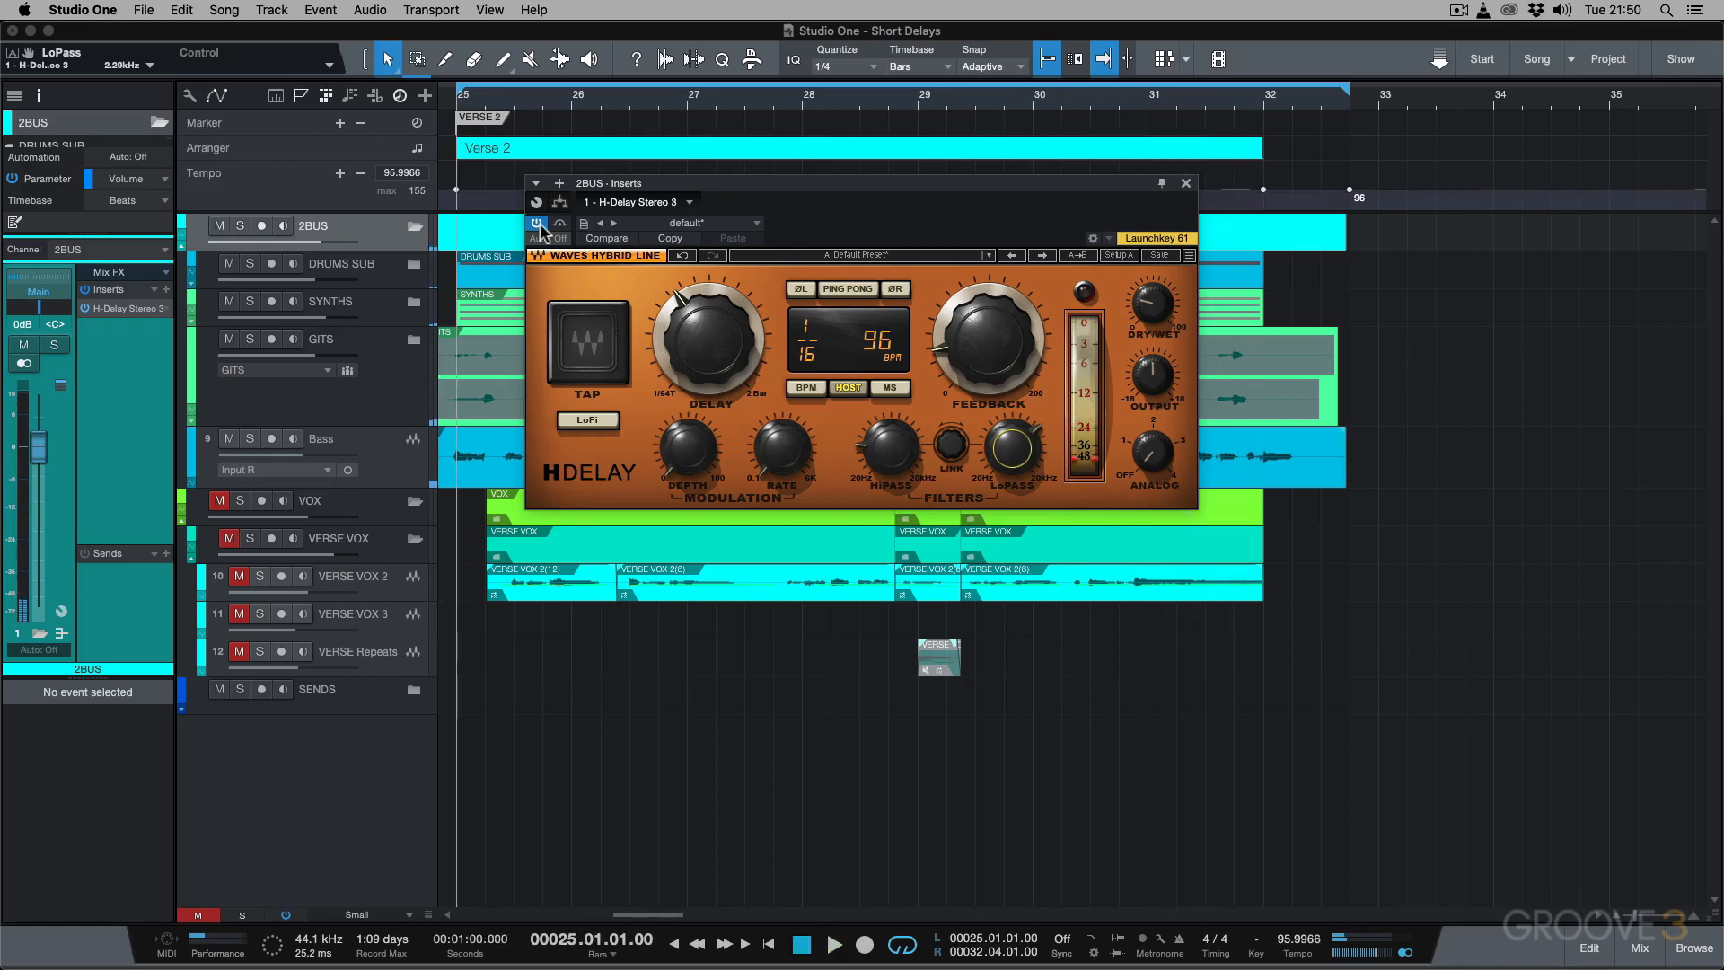